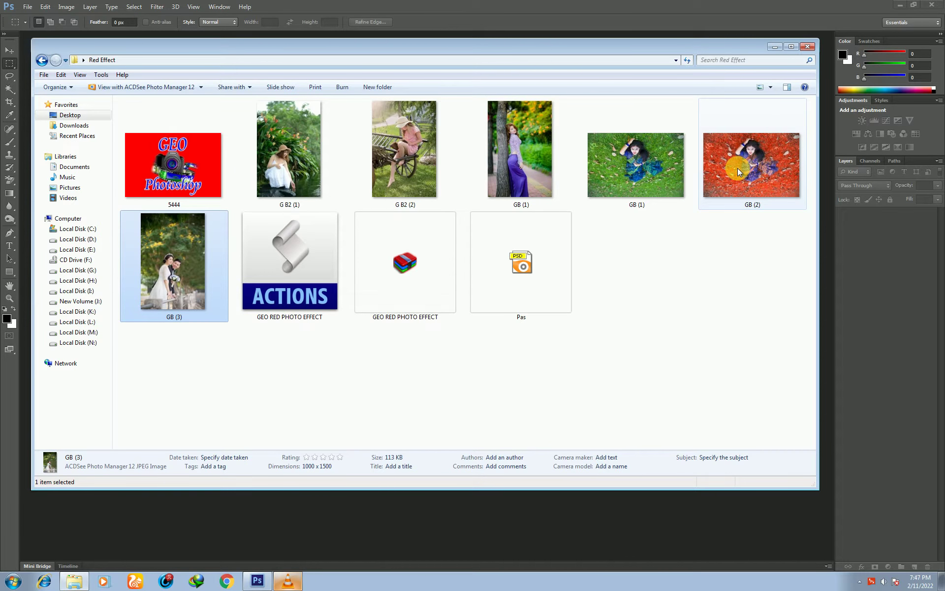
- Check the details of the GB (1), GB (2) and Pas PSD files in Explorer
left_click(630, 177)
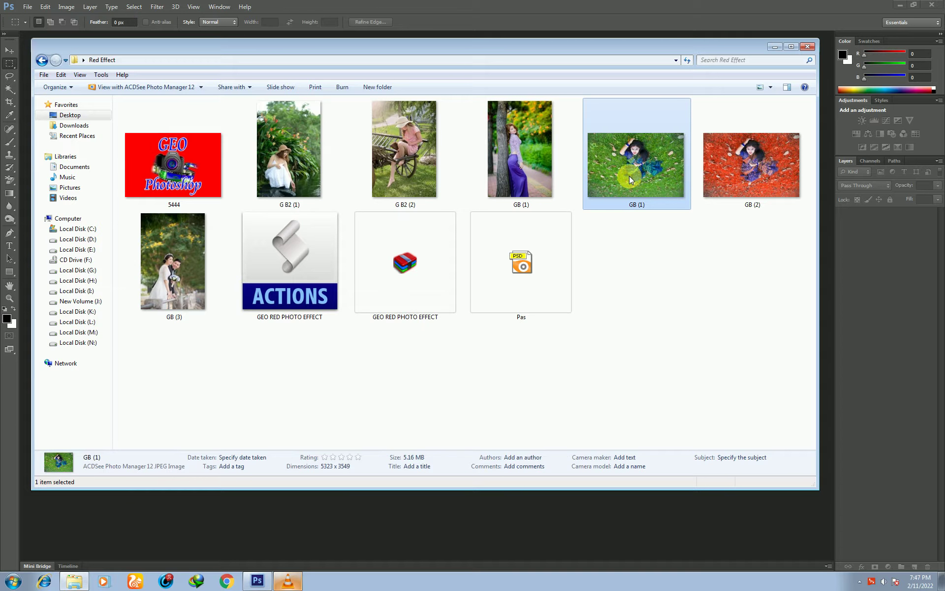
left_click(750, 175)
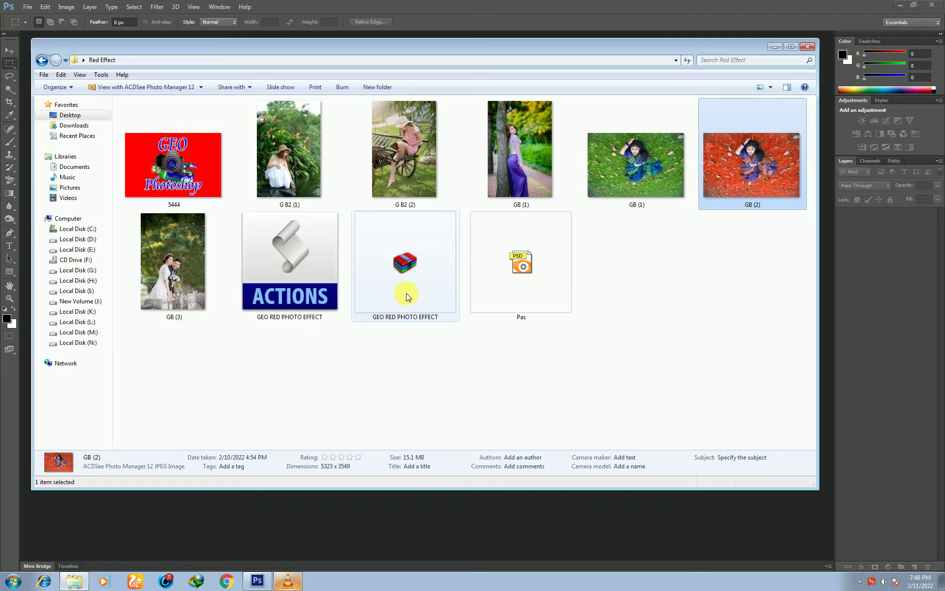
left_click(530, 290)
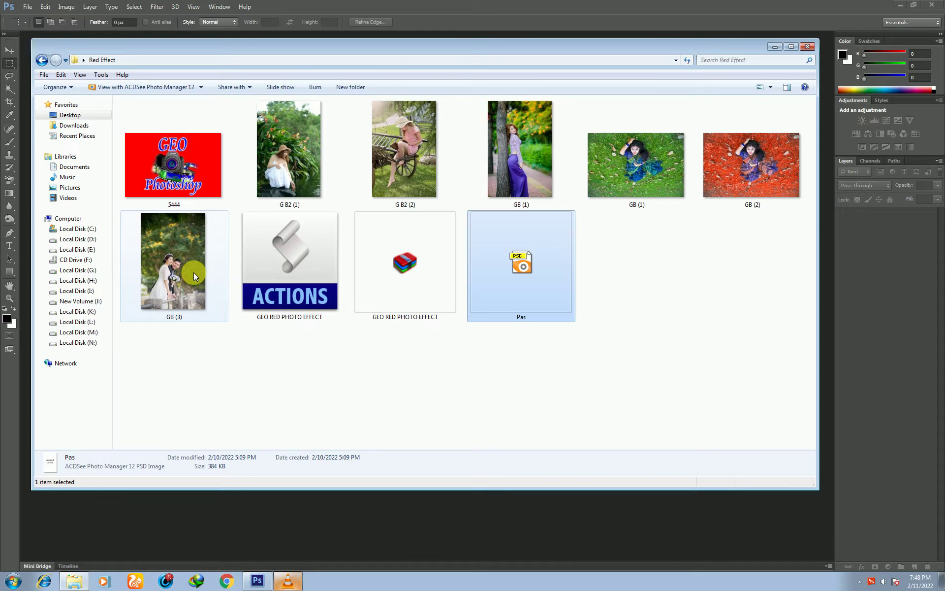
- Preview the 5444 logo image, then open the green-grass GB (1) photo in Photoshop
double_click(175, 179)
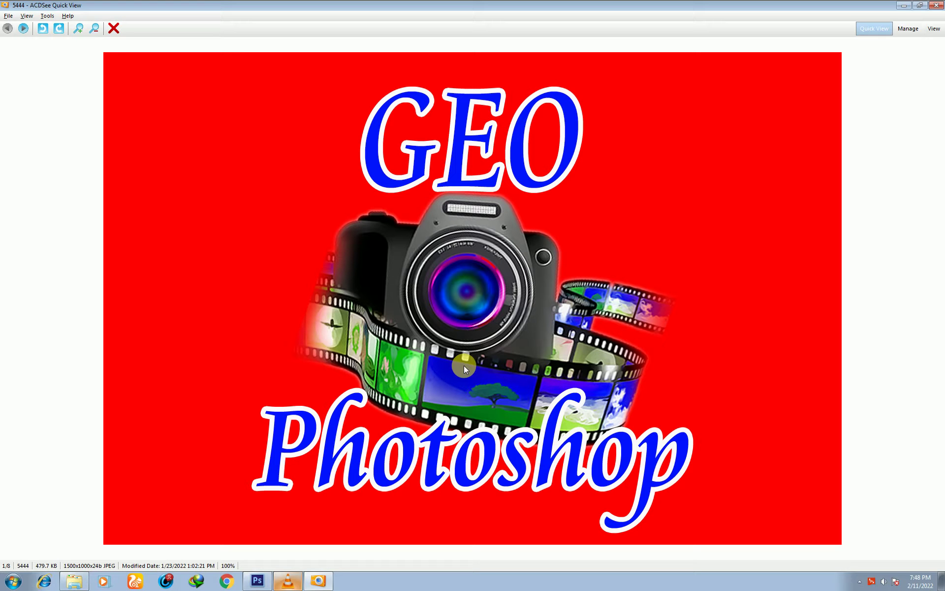
left_click(938, 5)
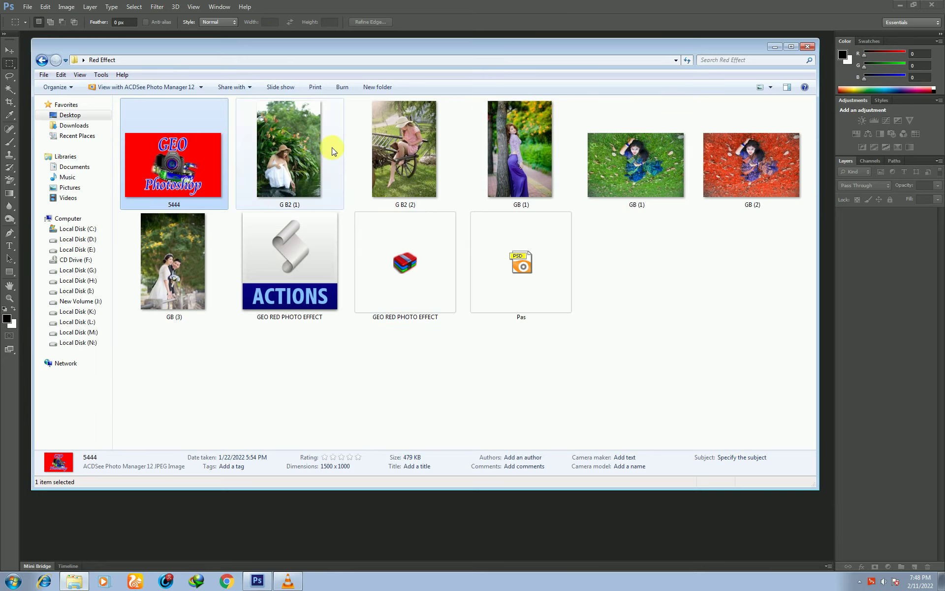
left_click(615, 173)
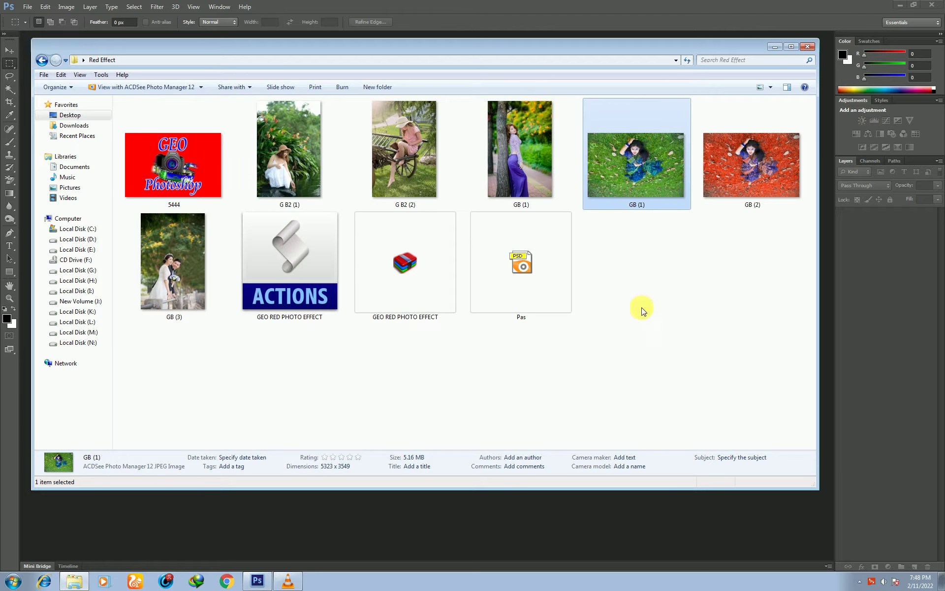
left_click(320, 525)
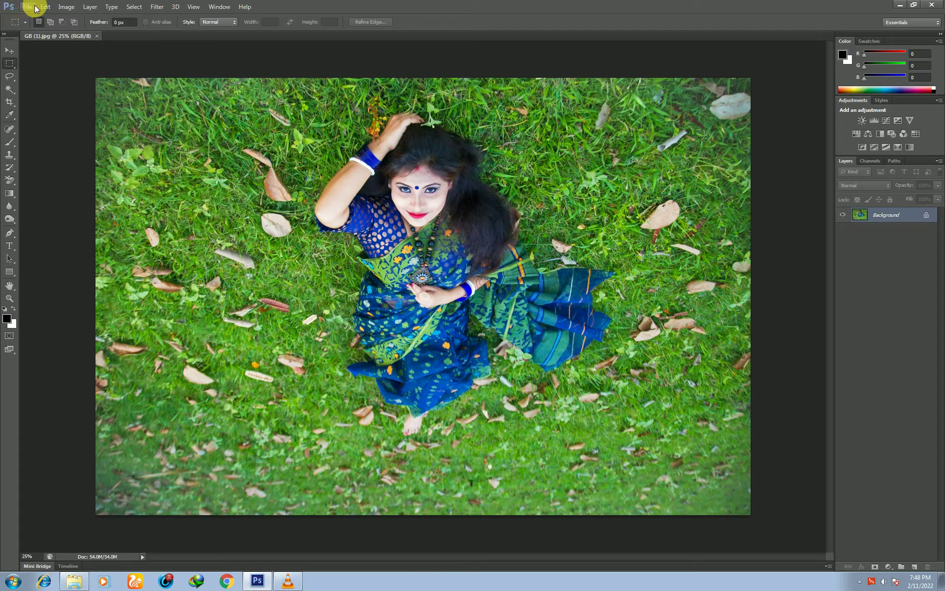
- Show the empty Actions panel via Window > Actions, with the Red Effect folder back in front
left_click(217, 8)
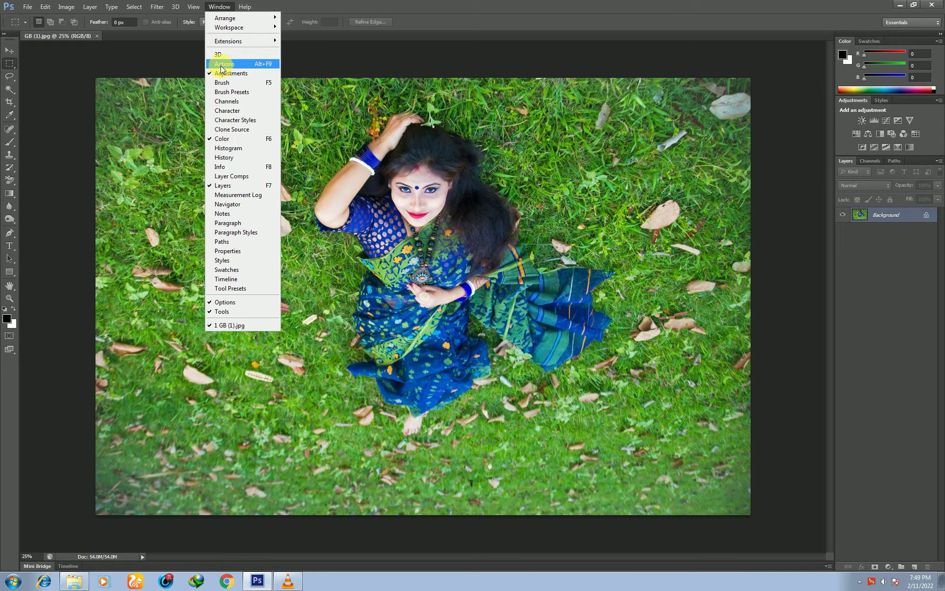
left_click(221, 64)
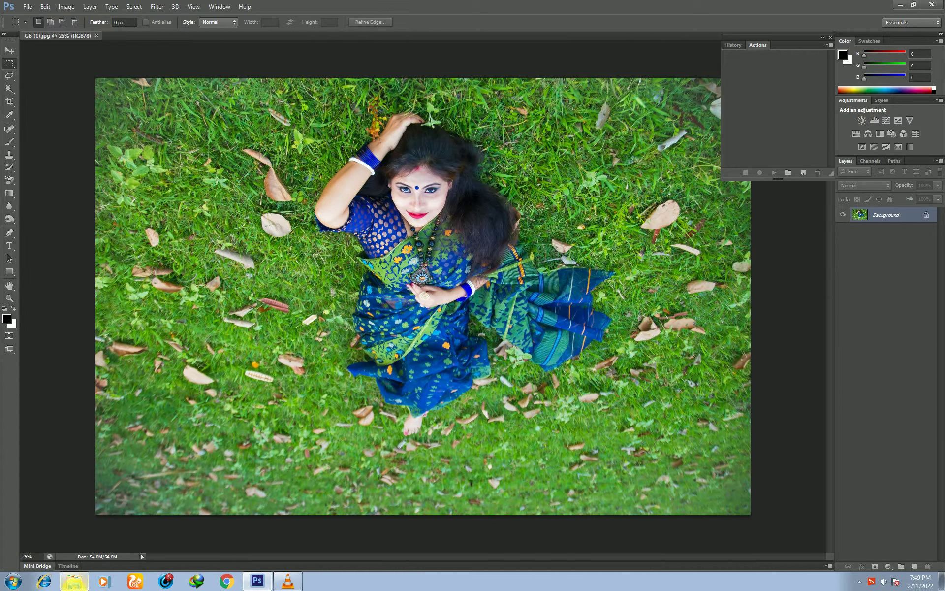
left_click(74, 581)
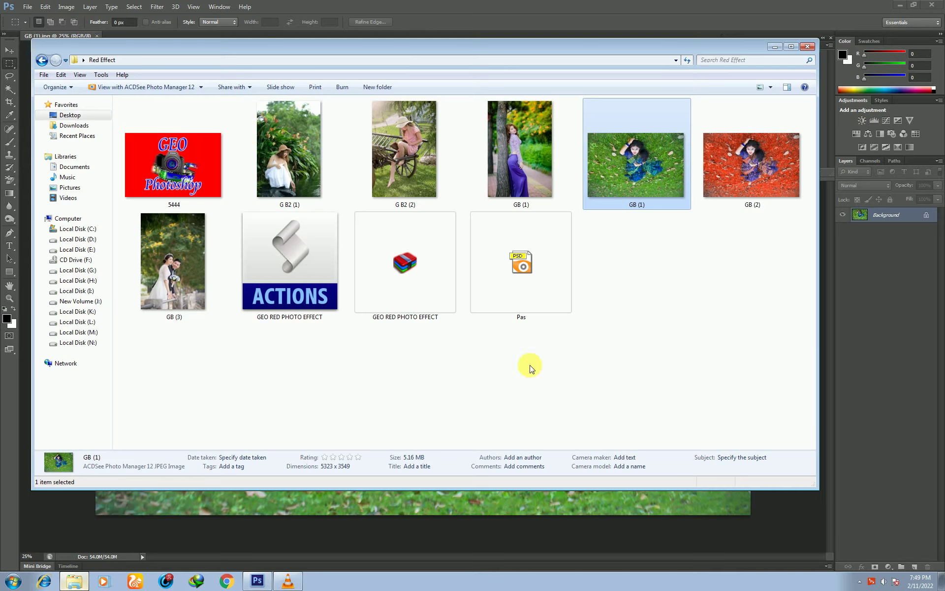
- Load the GEO RED PHOTO EFFECT .atn file so its RED EFFECT action appears in Photoshop
double_click(281, 278)
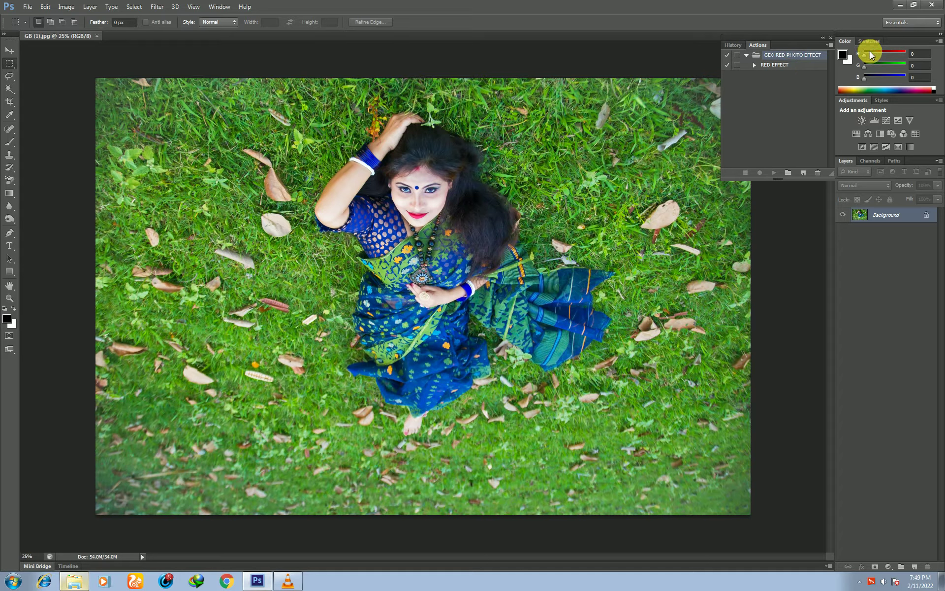
- Play the RED EFFECT action on GB (1) and toggle Group 1 to compare red against green
left_click(769, 69)
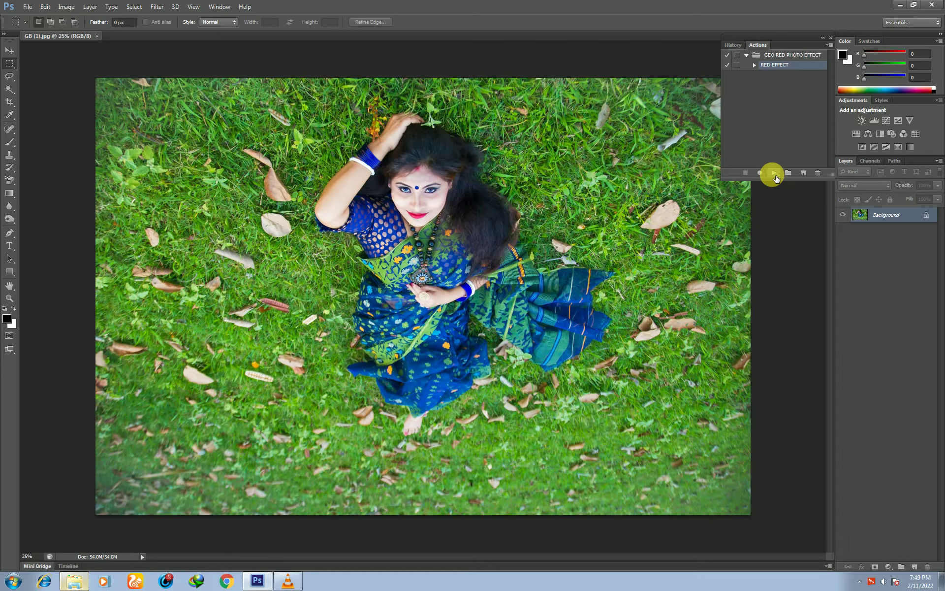
left_click(774, 174)
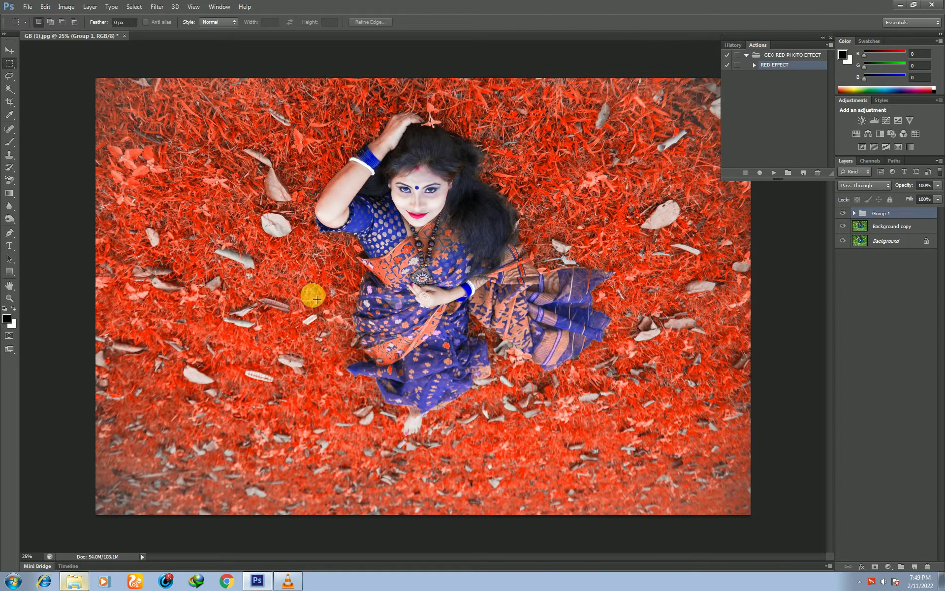
left_click(843, 213)
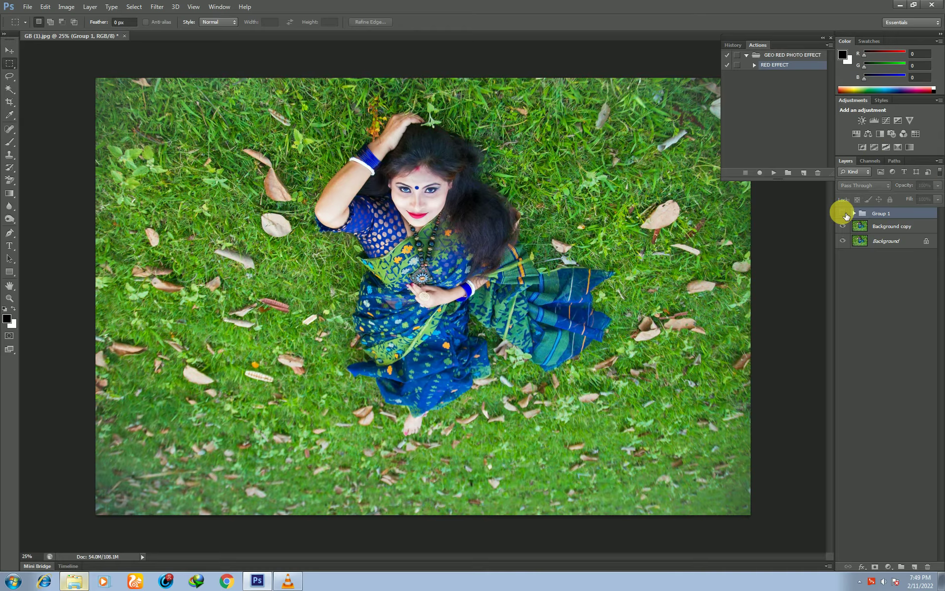
left_click(843, 214)
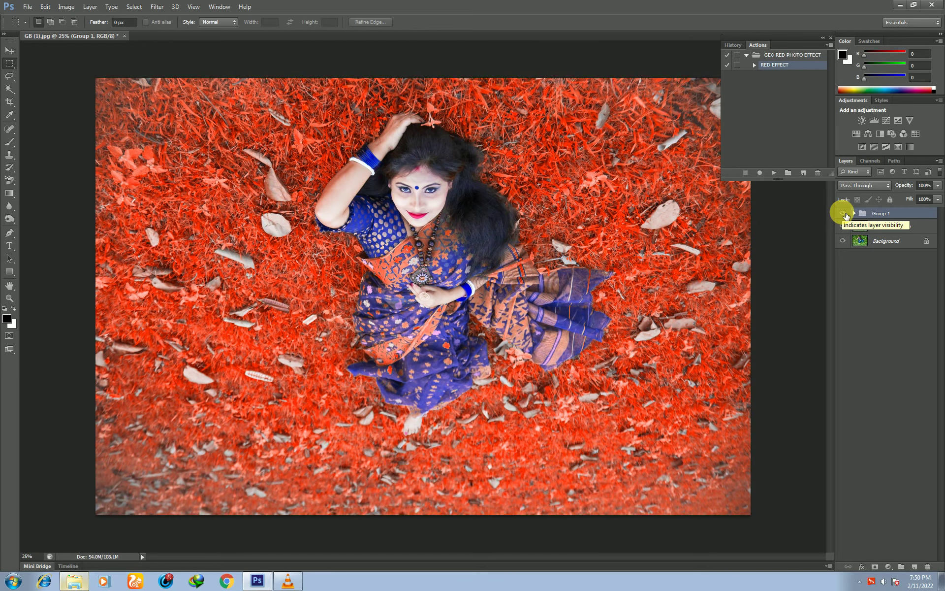
left_click(843, 214)
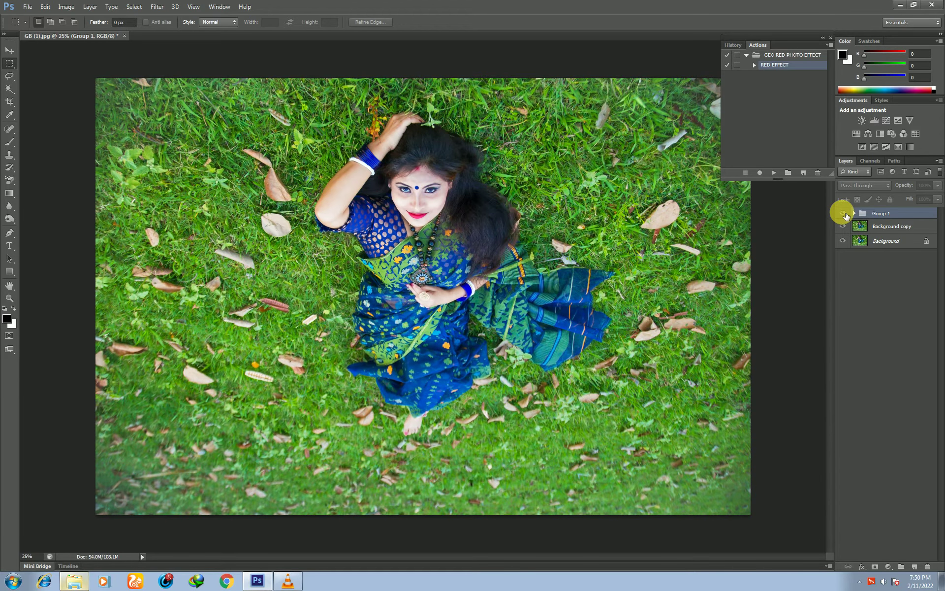
left_click(843, 214)
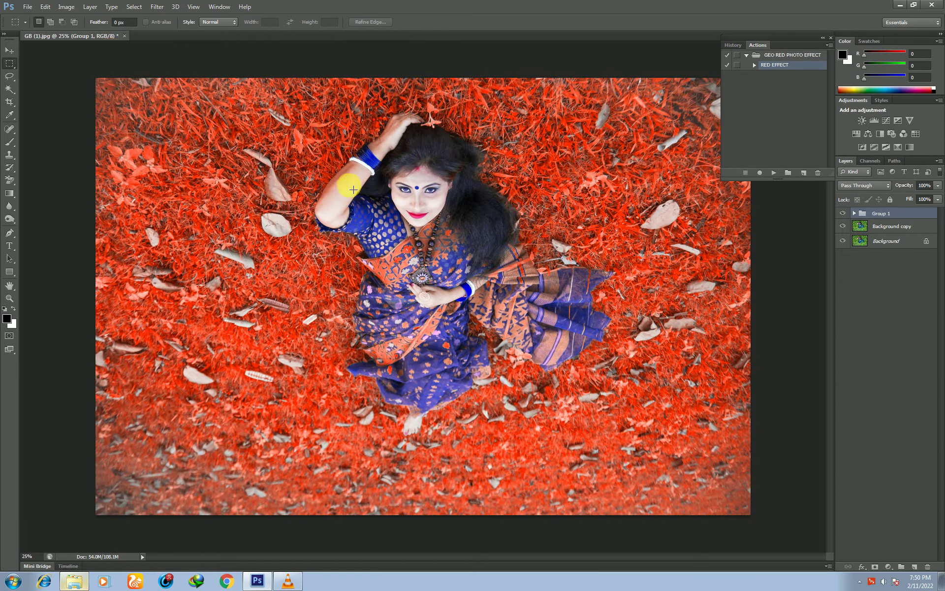
- Close GB (1) without saving and open the G B2 (2) cart photo from the Red Effect folder
left_click(124, 36)
left_click(472, 216)
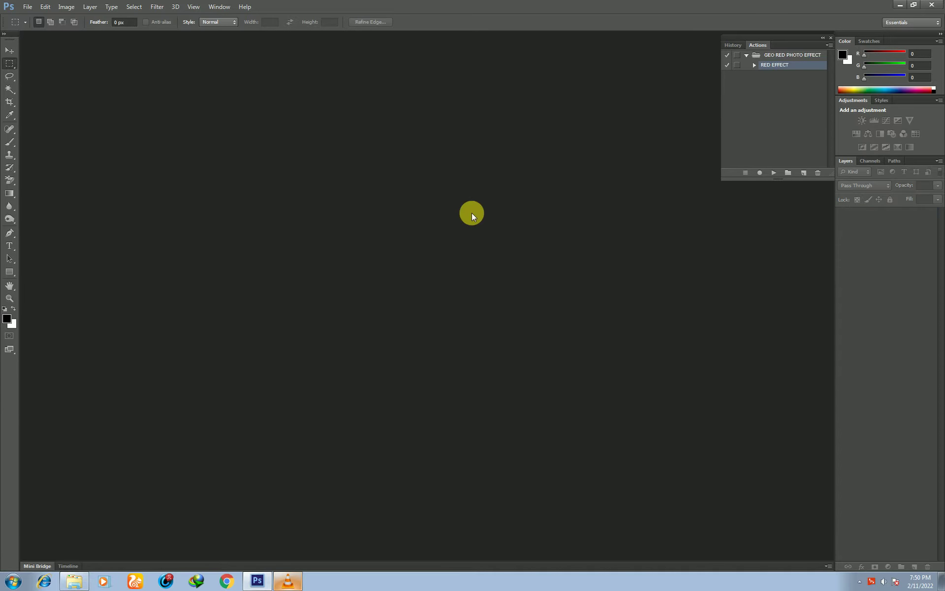
left_click(74, 580)
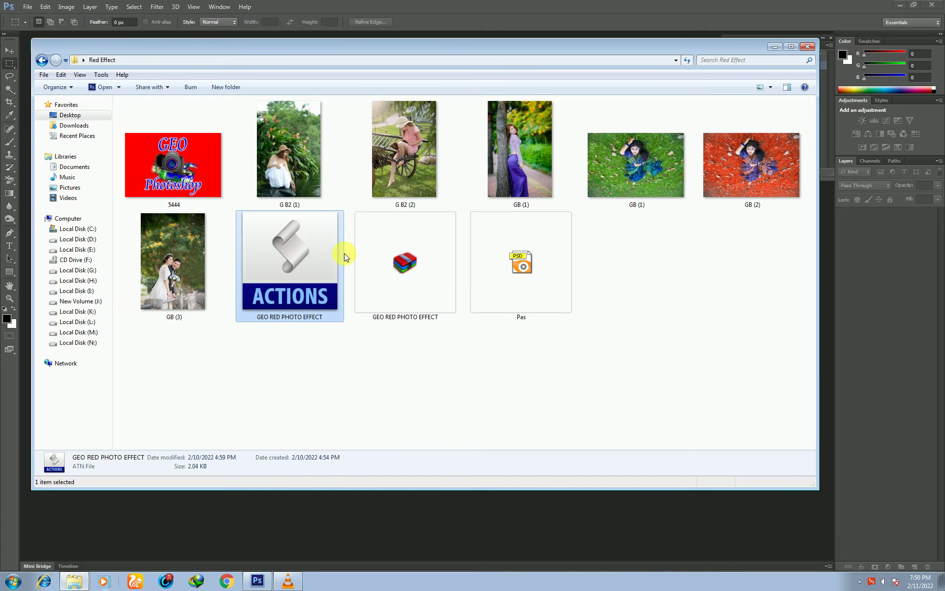
left_click(390, 175)
left_click(556, 146)
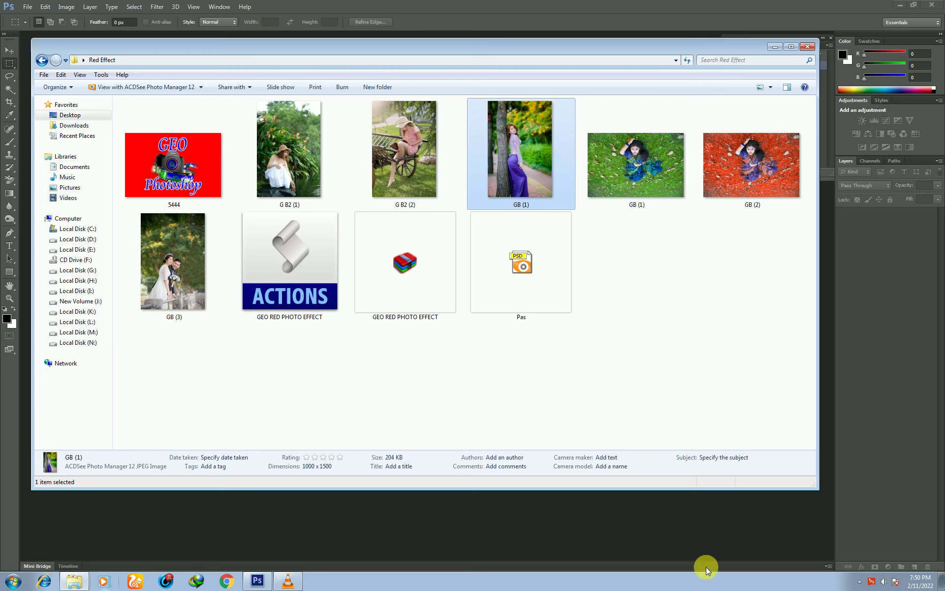
double_click(437, 285)
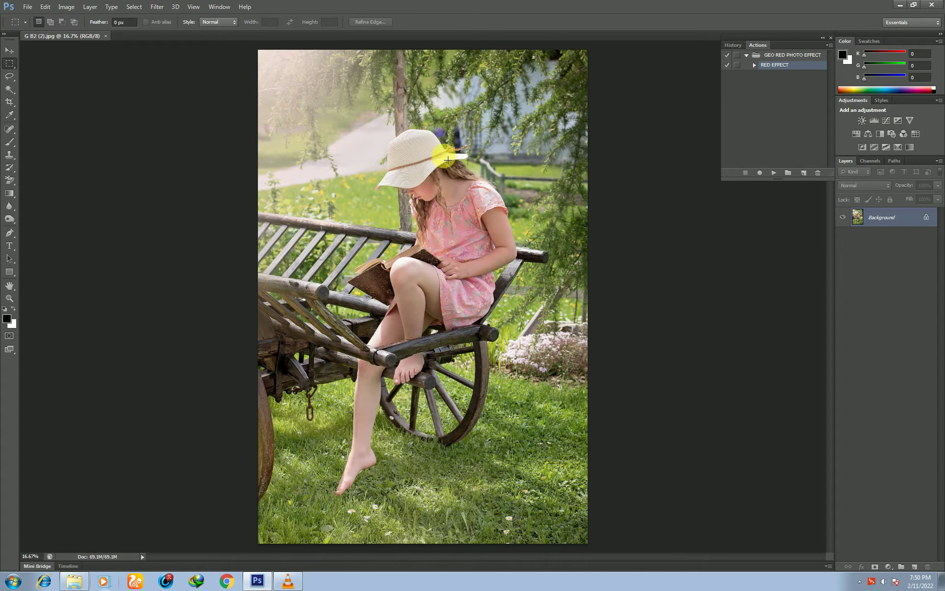
- Play RED EFFECT on G B2 (2), toggle Group 1 to compare, then close the document
left_click(779, 177)
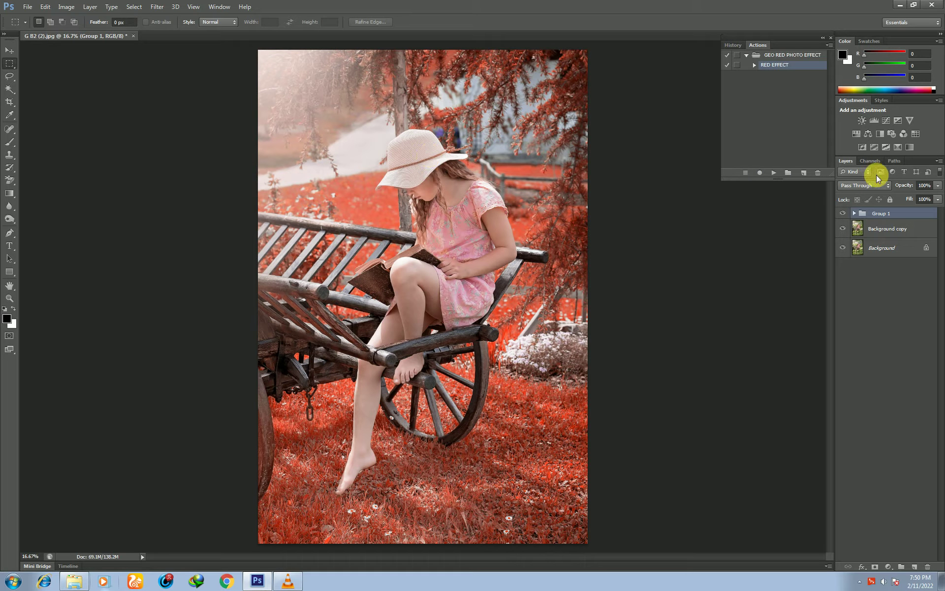
left_click(843, 213)
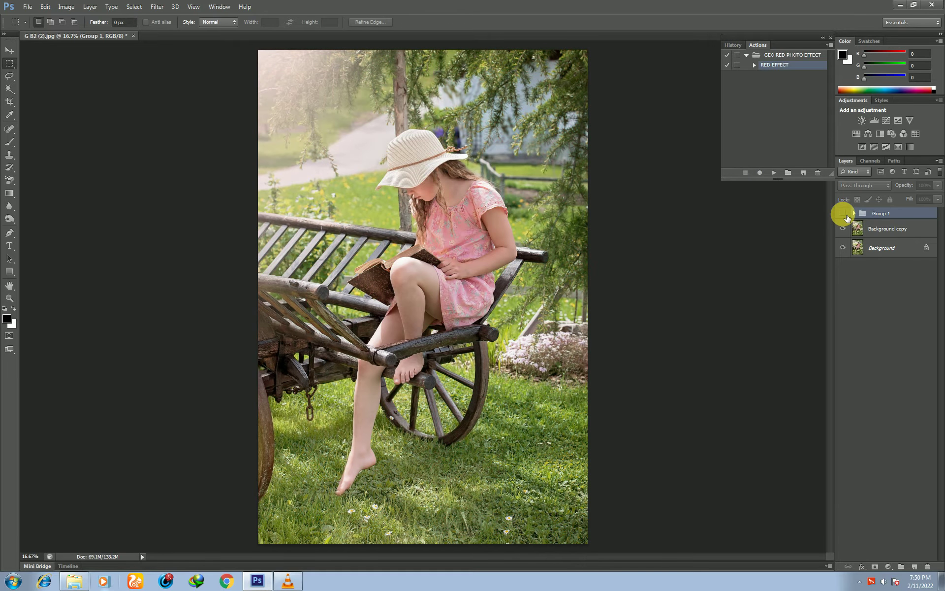
left_click(843, 214)
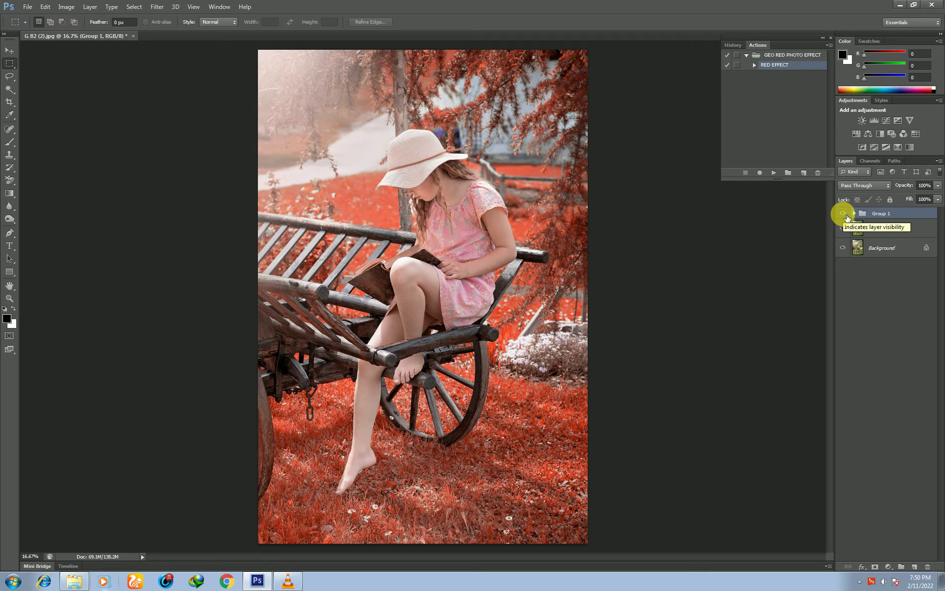
left_click(843, 213)
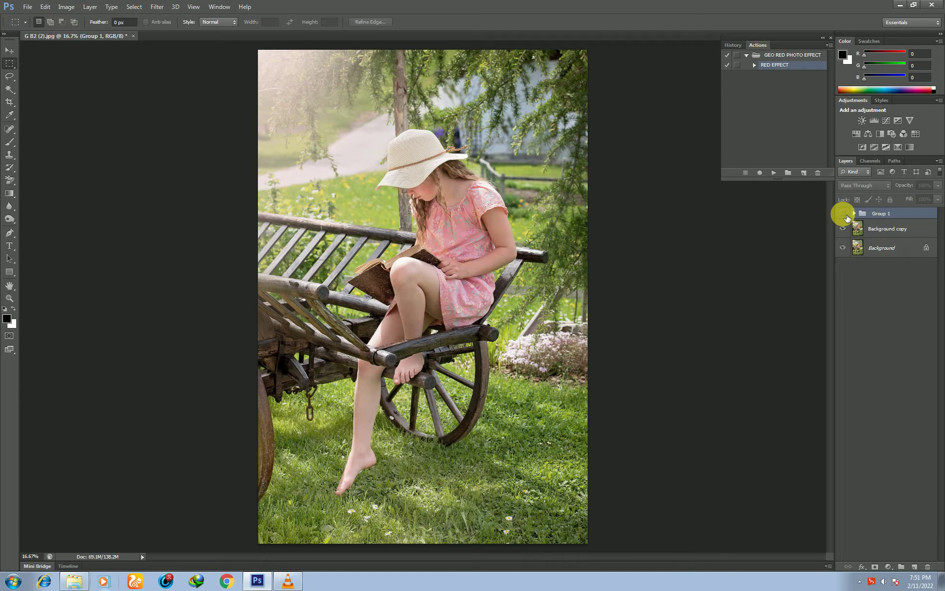
left_click(842, 213)
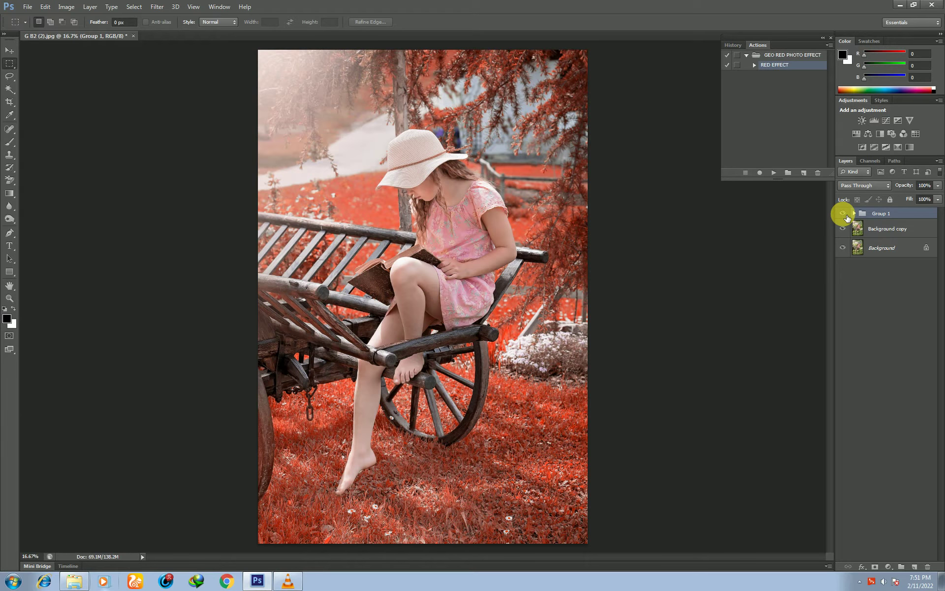
left_click(131, 37)
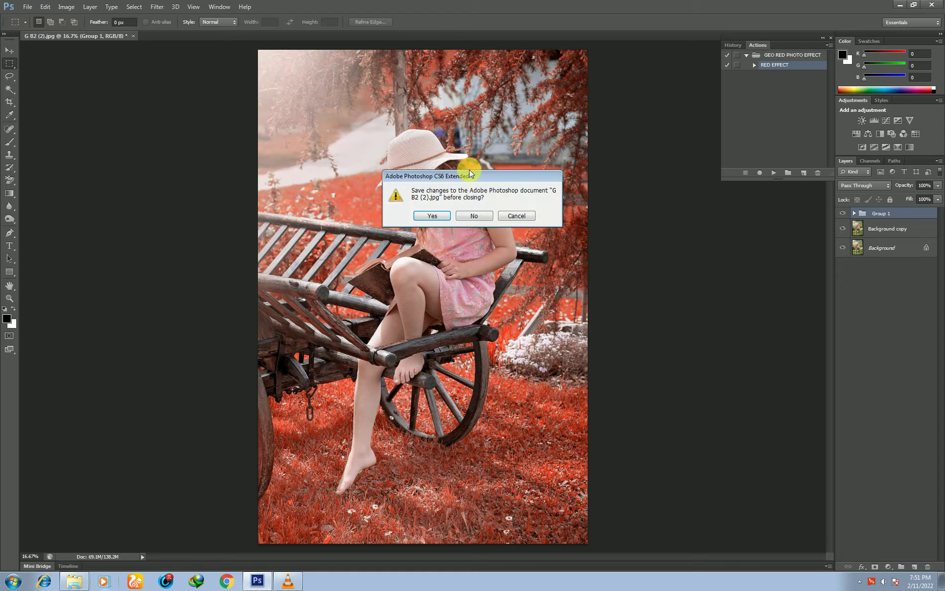
- Discard the G B2 (2) changes and drag the GB (1) tree portrait into Photoshop
left_click(470, 214)
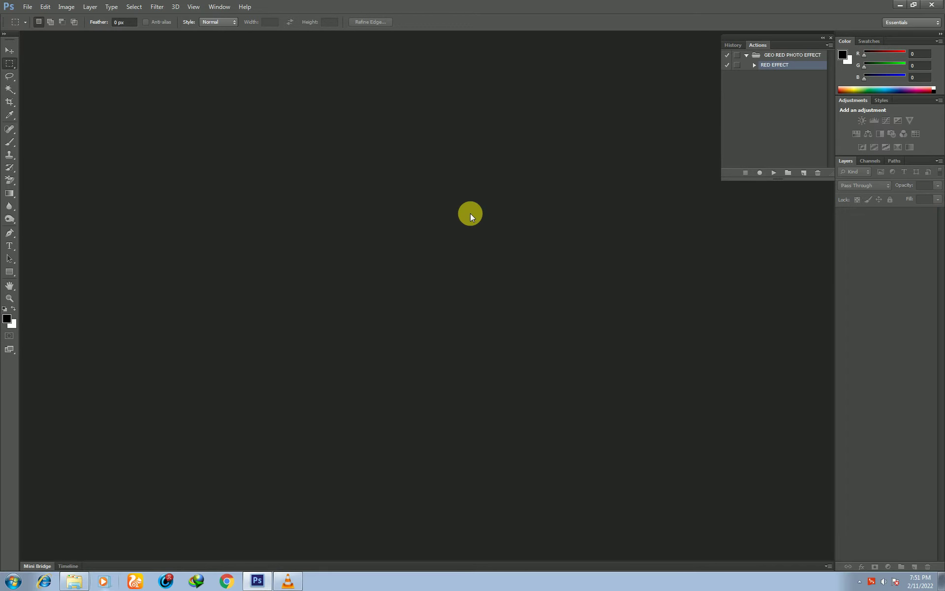
left_click(74, 581)
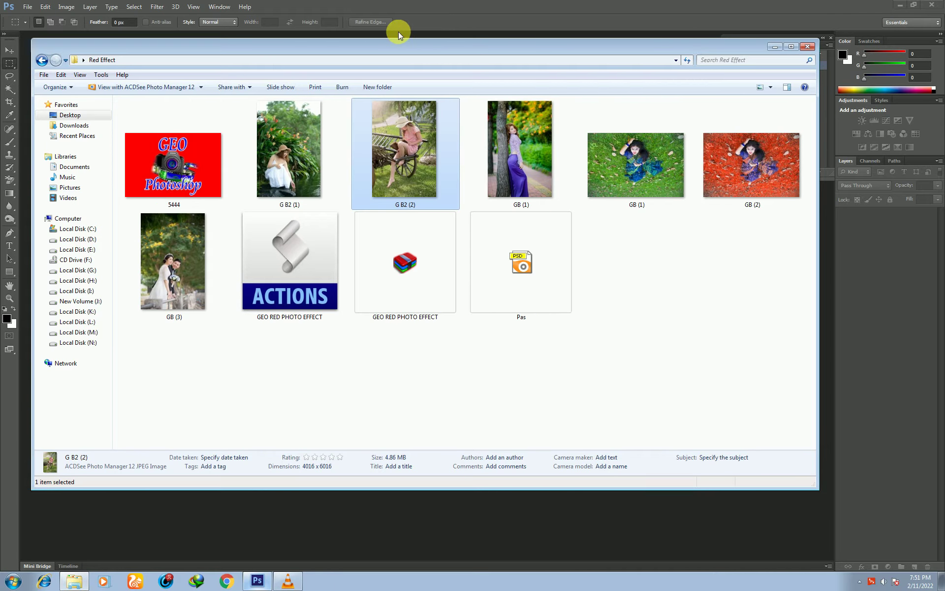
left_click(515, 205)
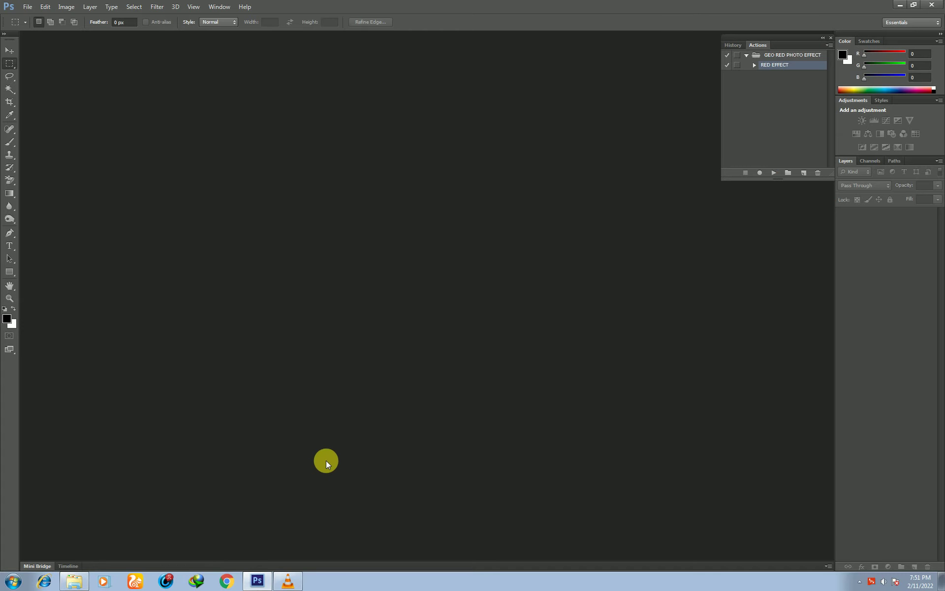
left_click_drag(259, 568, 357, 329)
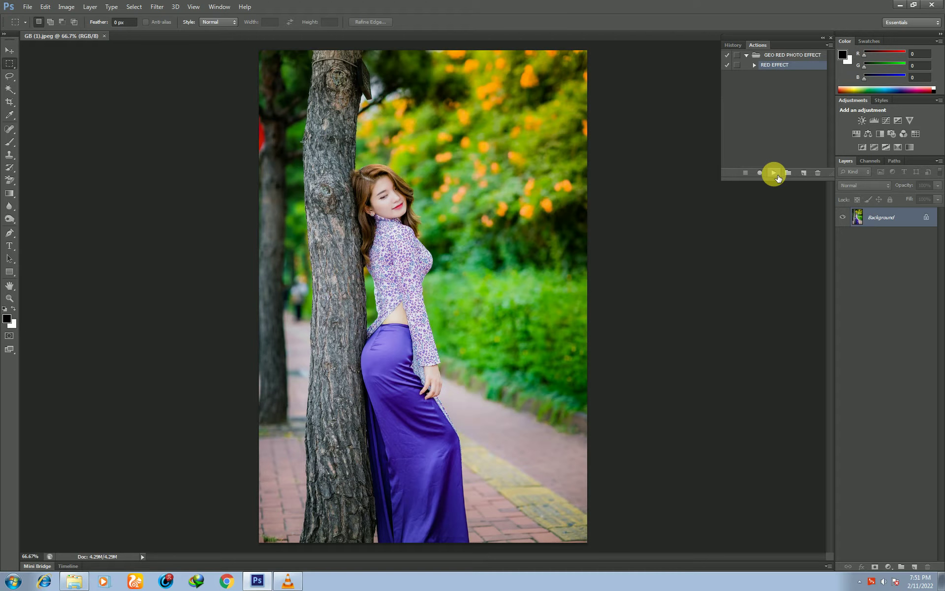
- Expand RED EFFECT to show its steps and play it on the GB (1) portrait
left_click(753, 66)
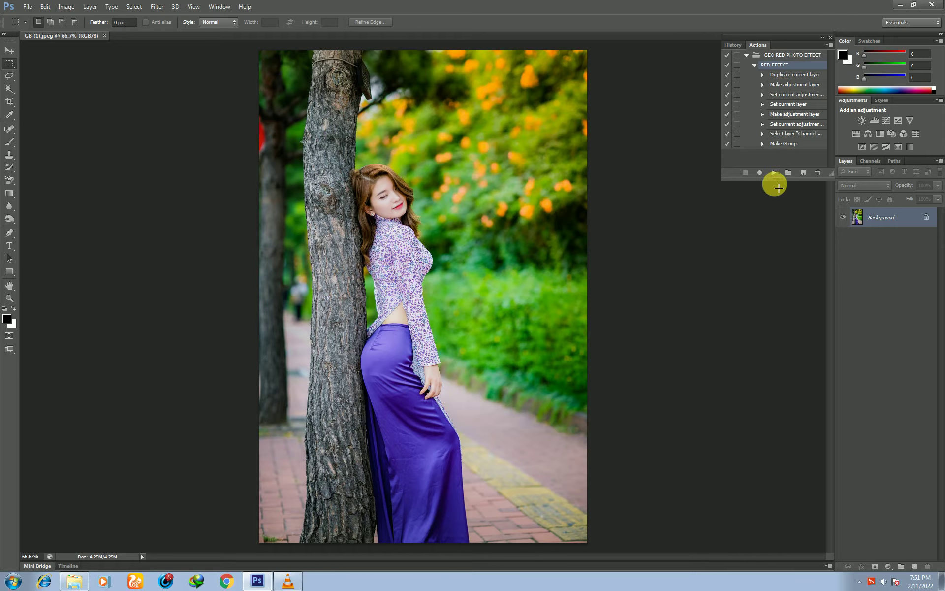
left_click_drag(774, 183, 774, 190)
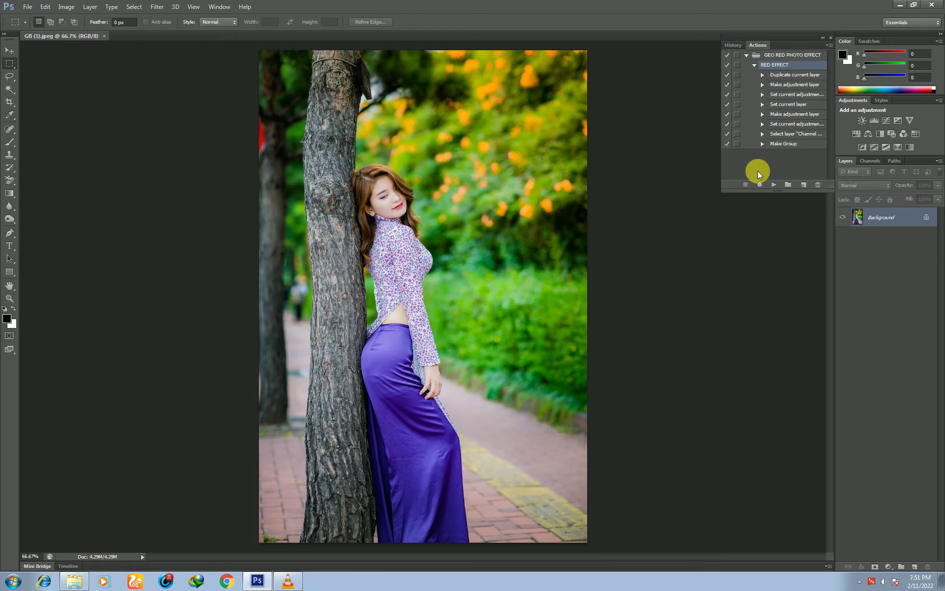
left_click(774, 184)
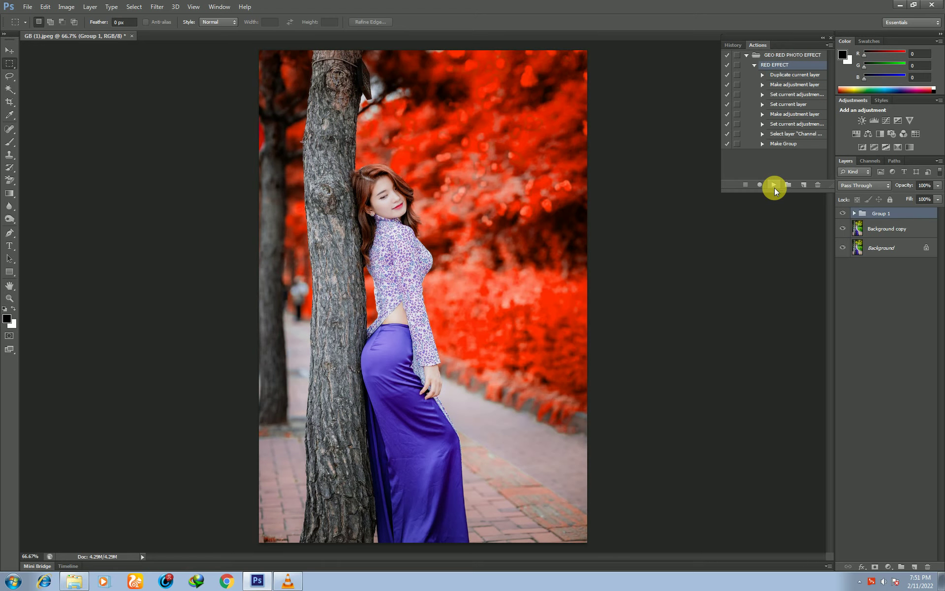
- Toggle Group 1's visibility to compare the red foliage with the original green
left_click(842, 215)
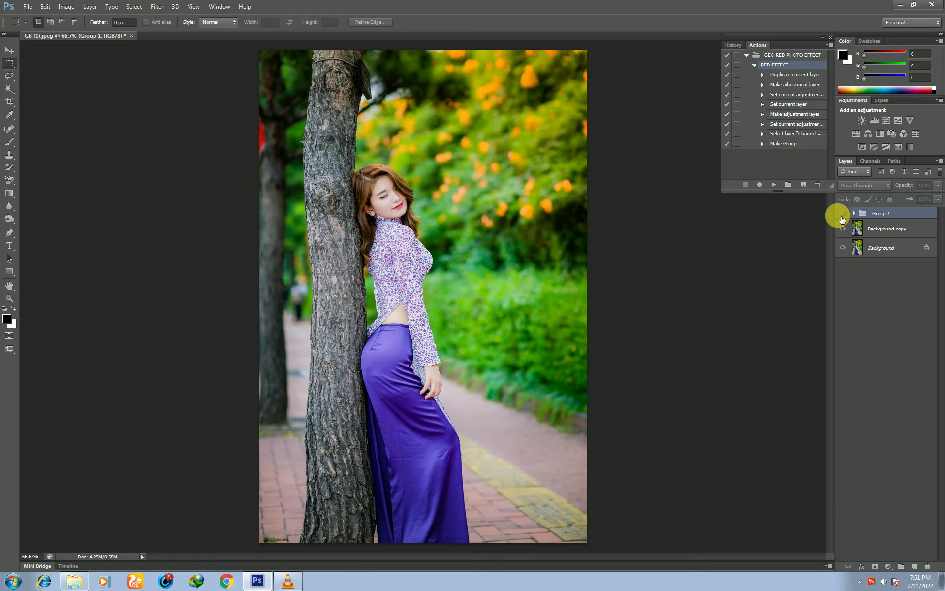
left_click(842, 217)
left_click(842, 217)
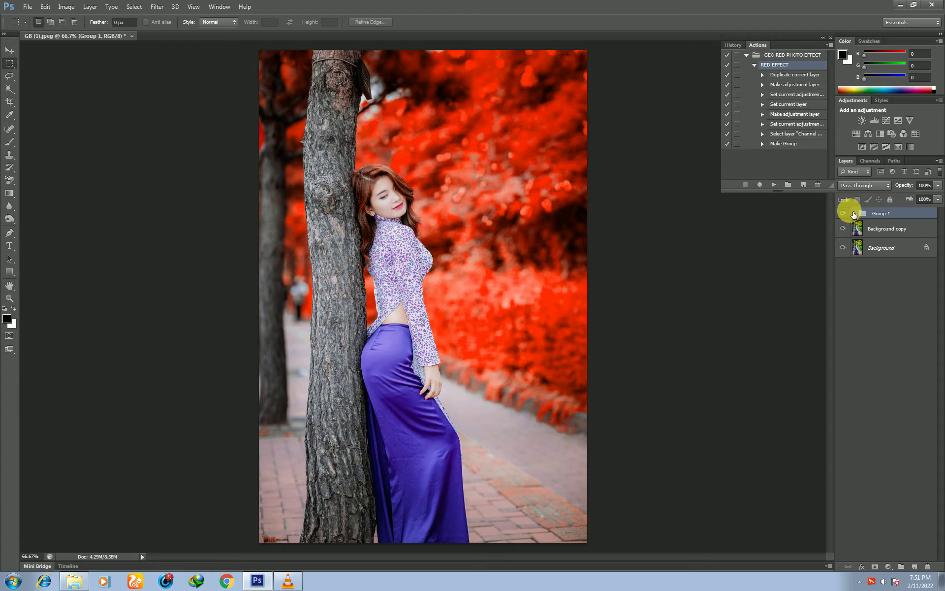
left_click(842, 213)
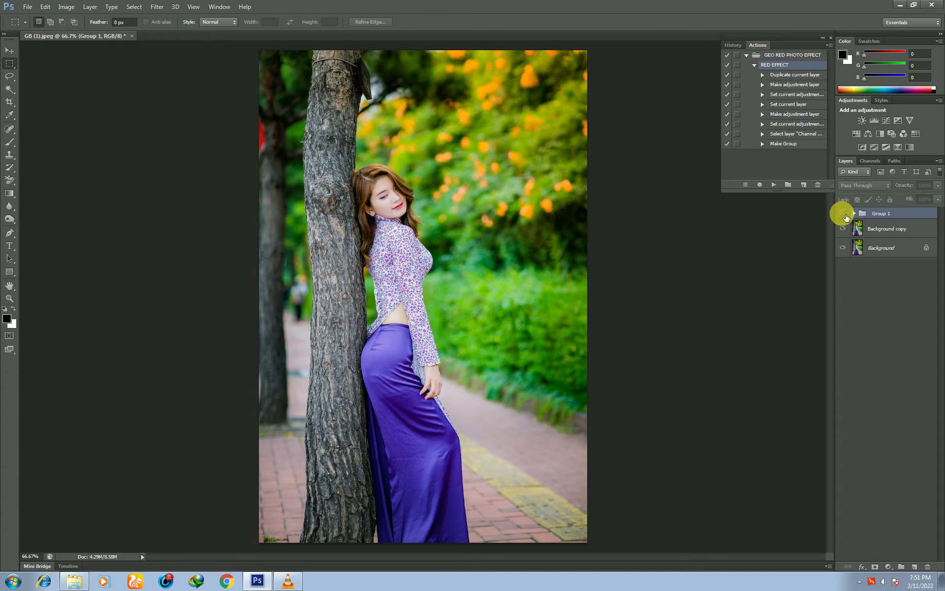
left_click(843, 214)
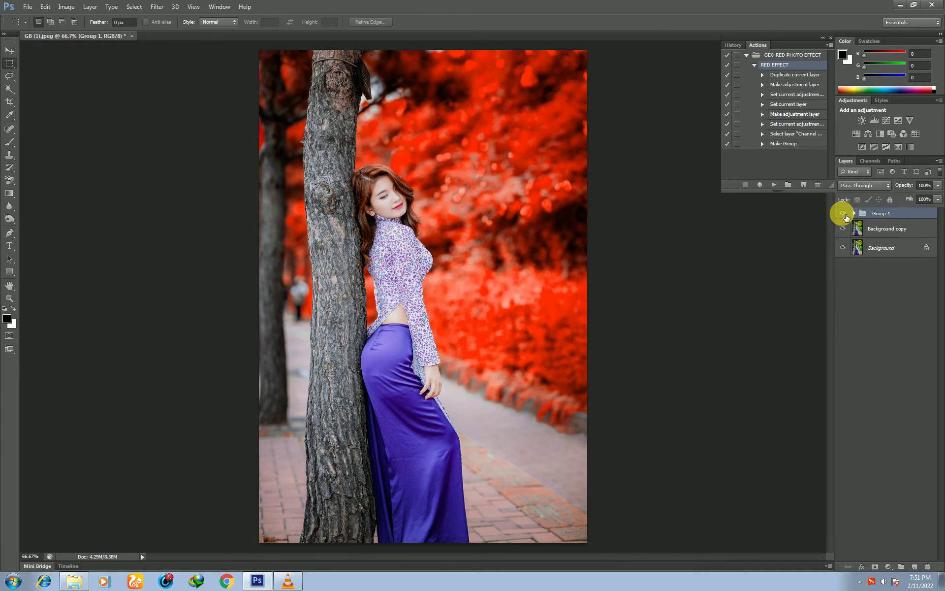
- Place the Pas.psd note image onto the GB (1) photo and commit it
key("alt+Tab")
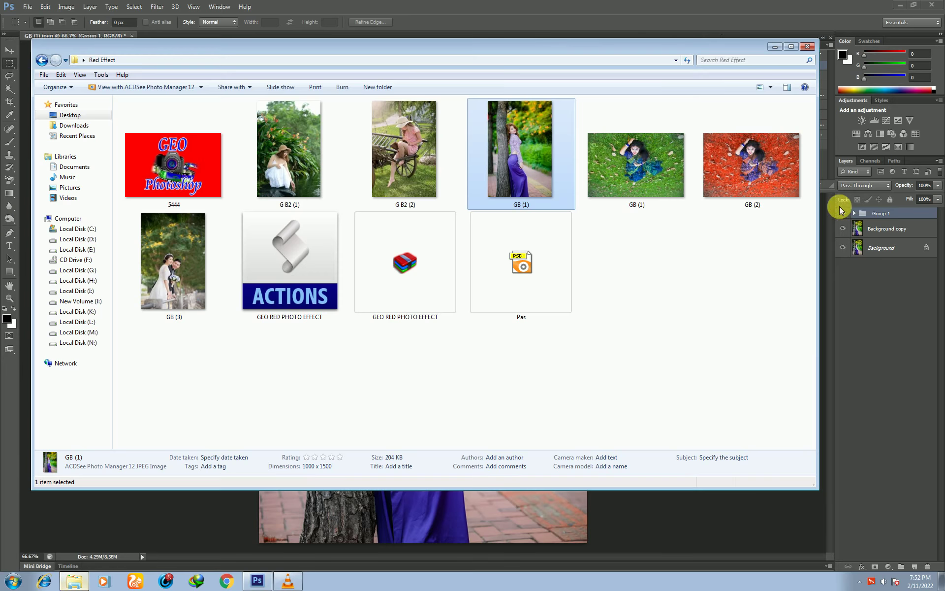
left_click(536, 275)
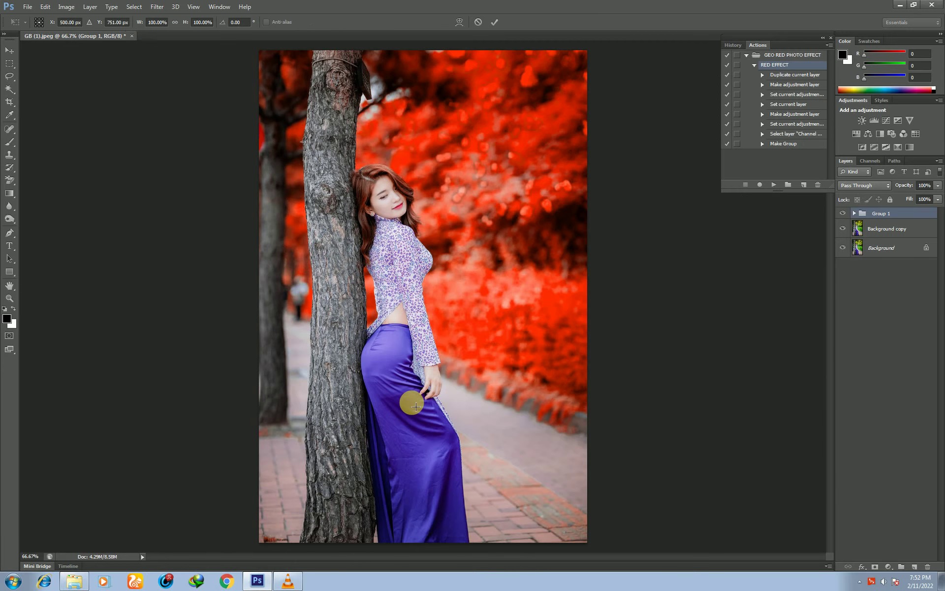
left_click_drag(306, 446, 421, 338)
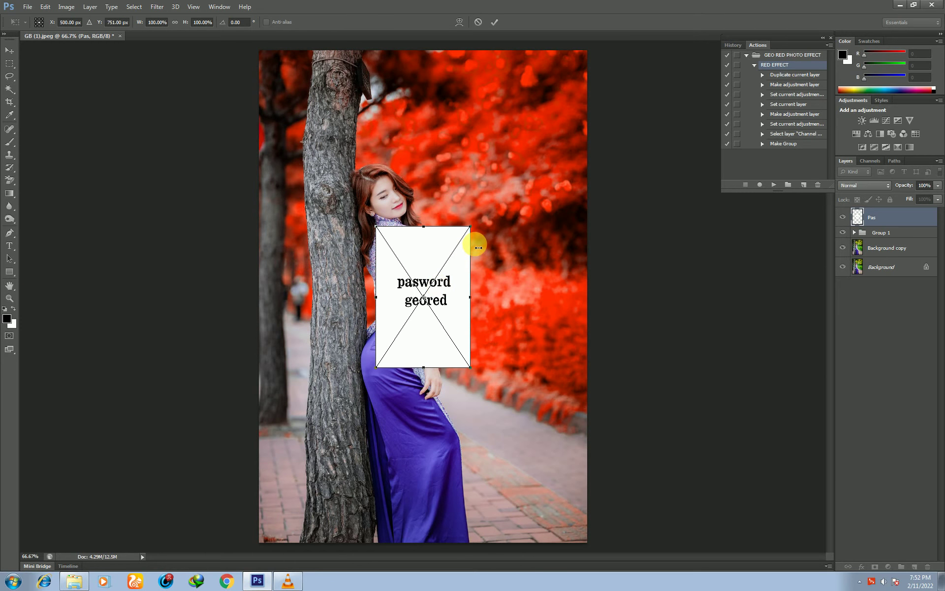
key("Return")
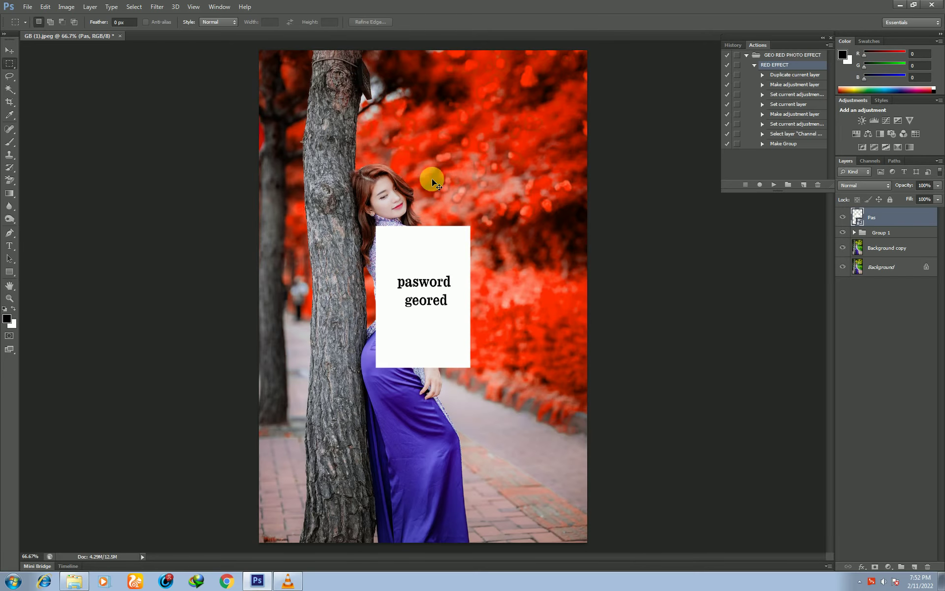
- Zoom in to read the placed note, zoom back out, then close GB (1) without saving
key("ctrl+plus")
key("ctrl+plus")
key("ctrl+plus")
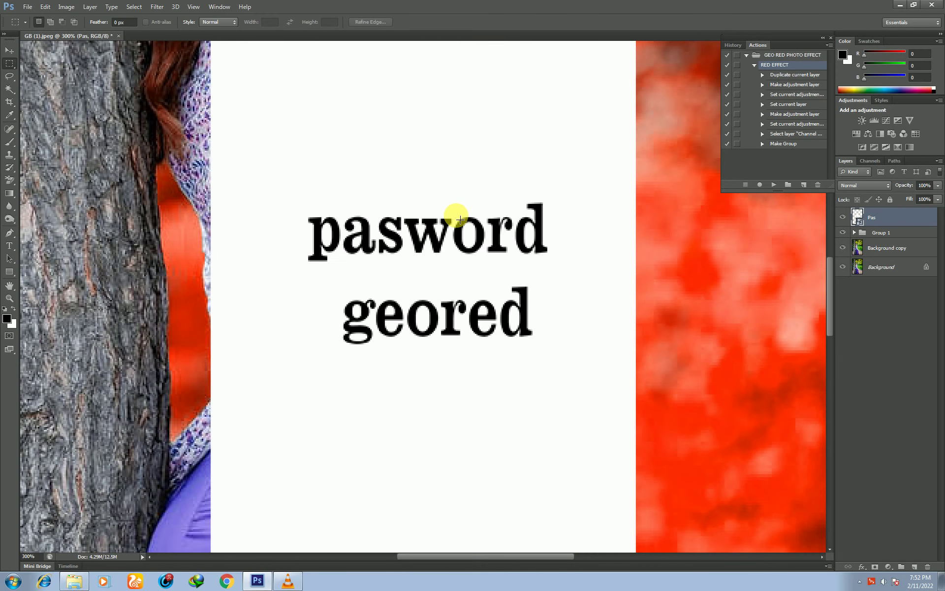
key("ctrl+minus")
key("ctrl+minus")
key("ctrl+minus")
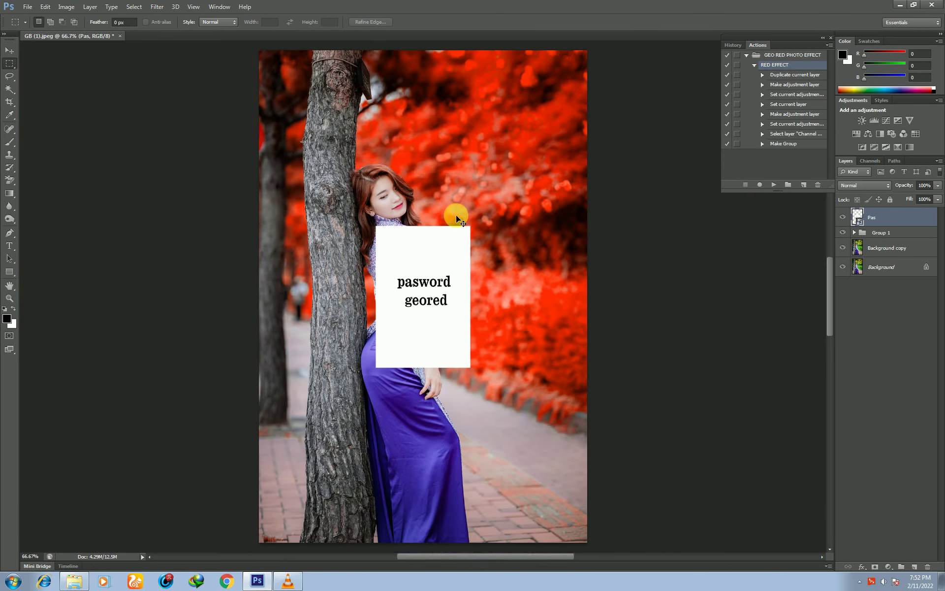
left_click(119, 39)
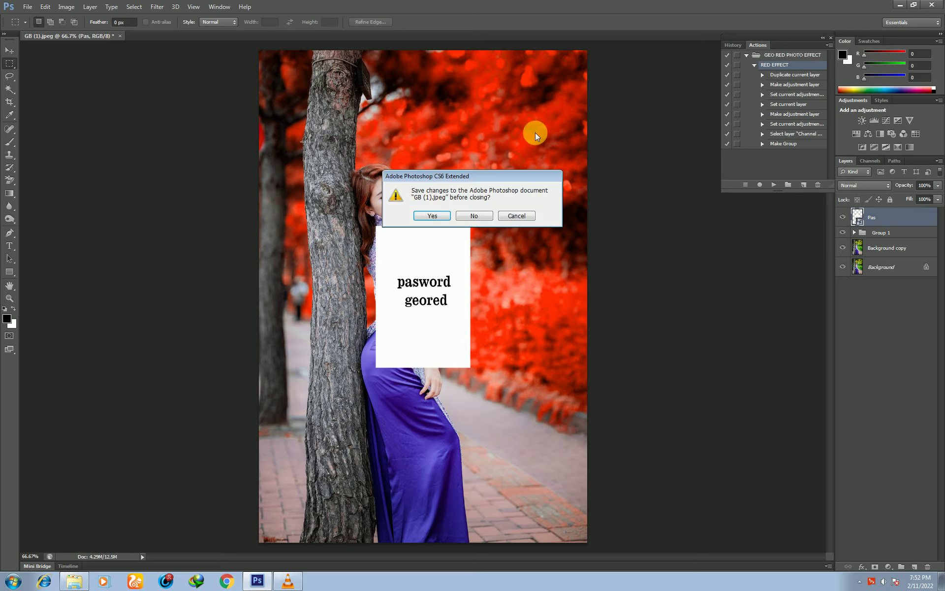
left_click(468, 219)
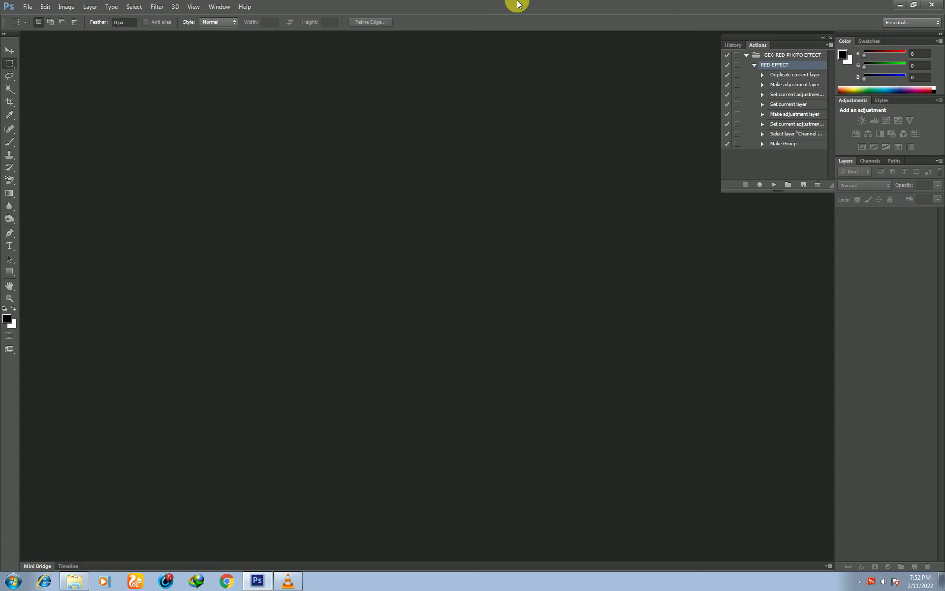
- Drag the GB (3) wedding-couple photo from the Red Effect folder into Photoshop
left_click(75, 582)
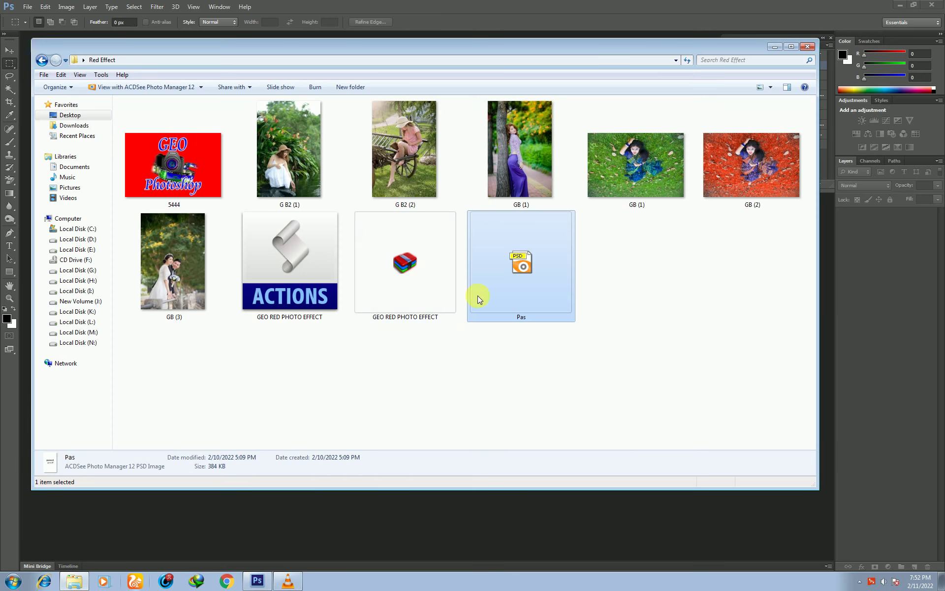
left_click(492, 348)
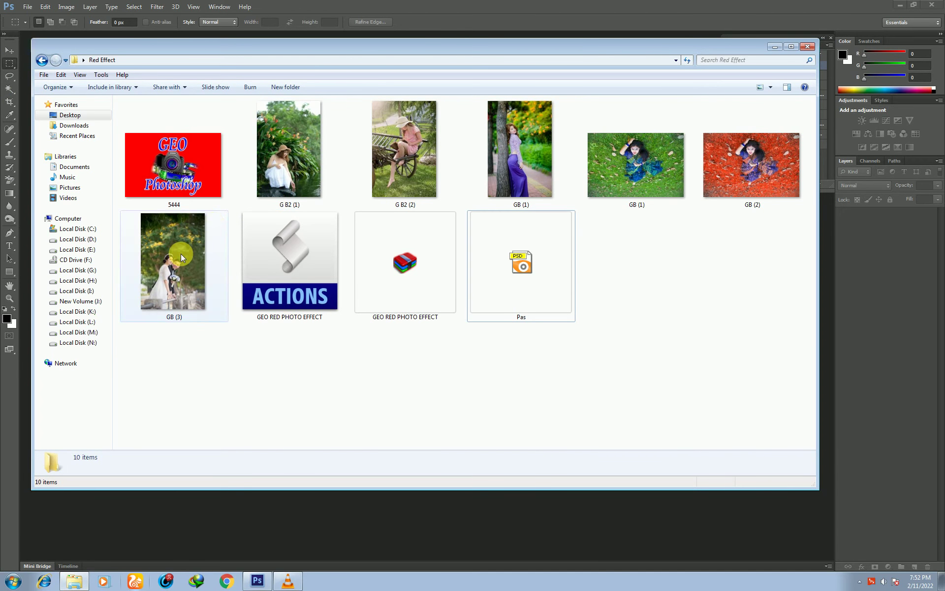
left_click(208, 309)
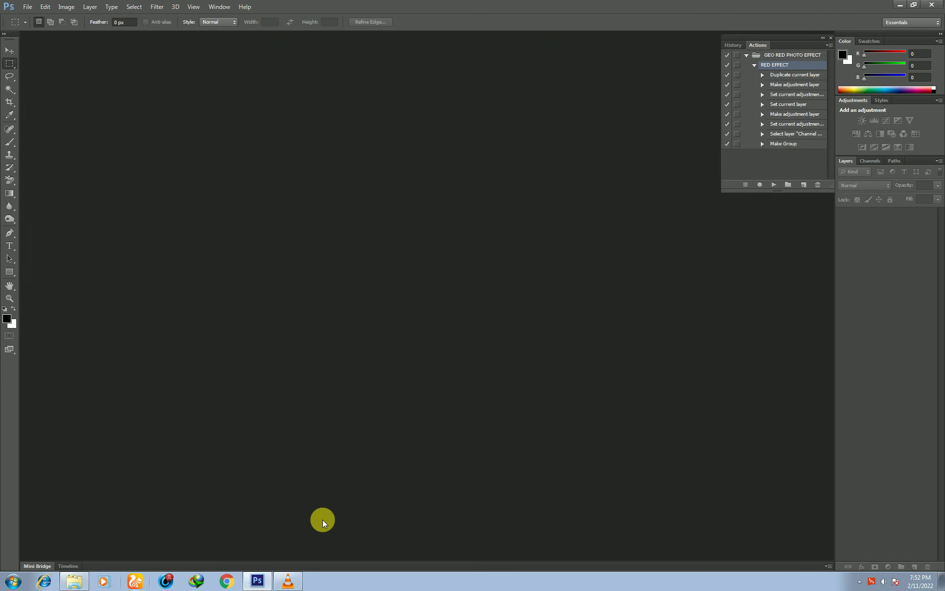
left_click_drag(190, 278, 323, 519)
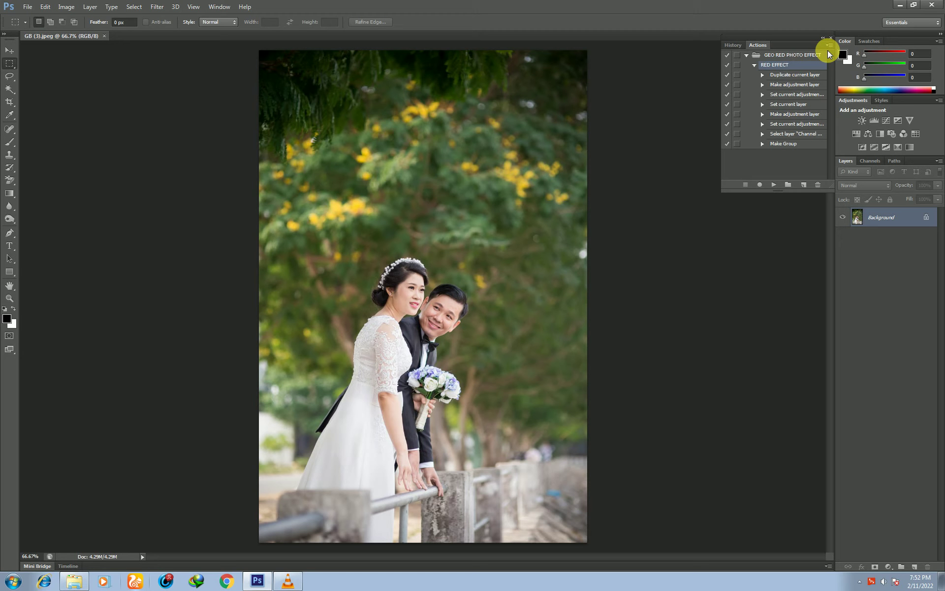
- Play the RED EFFECT action on GB (3) so the trees turn red, checking it zoomed in
left_click(775, 189)
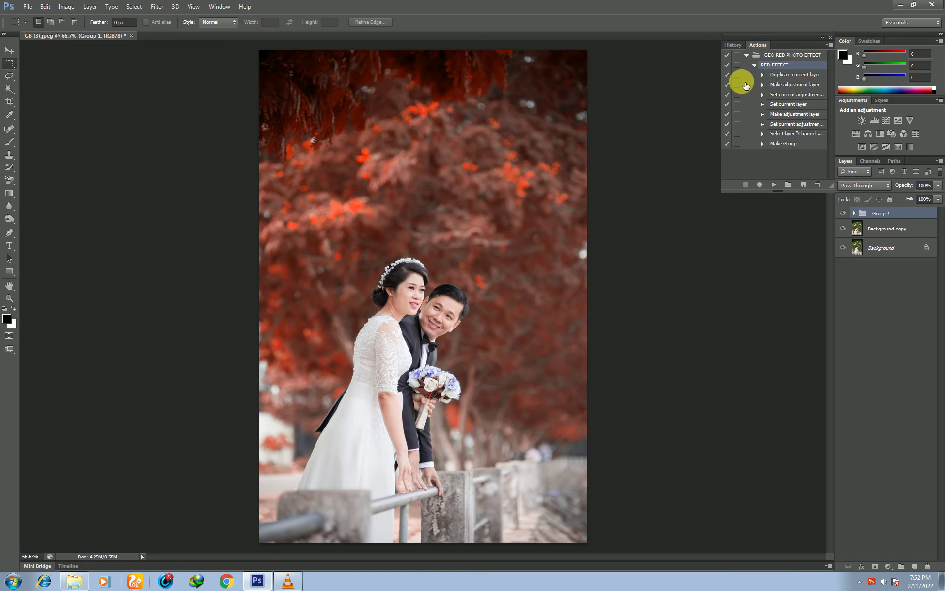
key("ctrl+1")
key("ctrl+0")
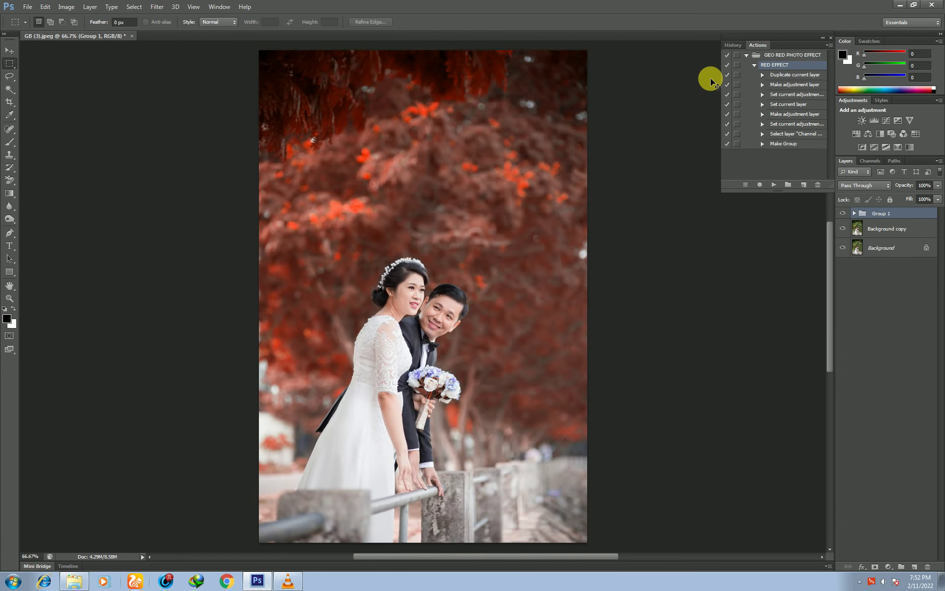
- Toggle Group 1's visibility twice to compare the original and red versions, ending with it visible
left_click(842, 214)
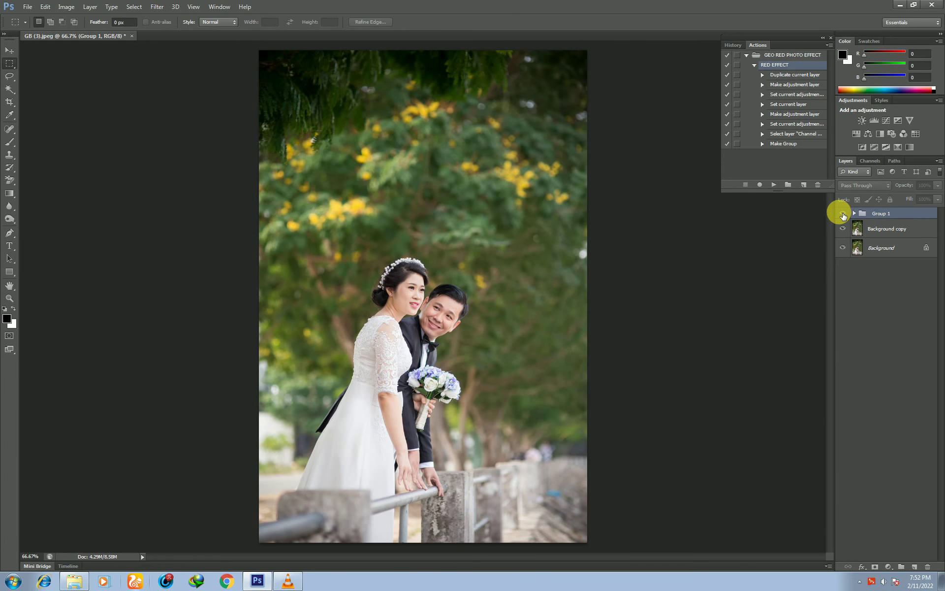
left_click(843, 214)
left_click(842, 213)
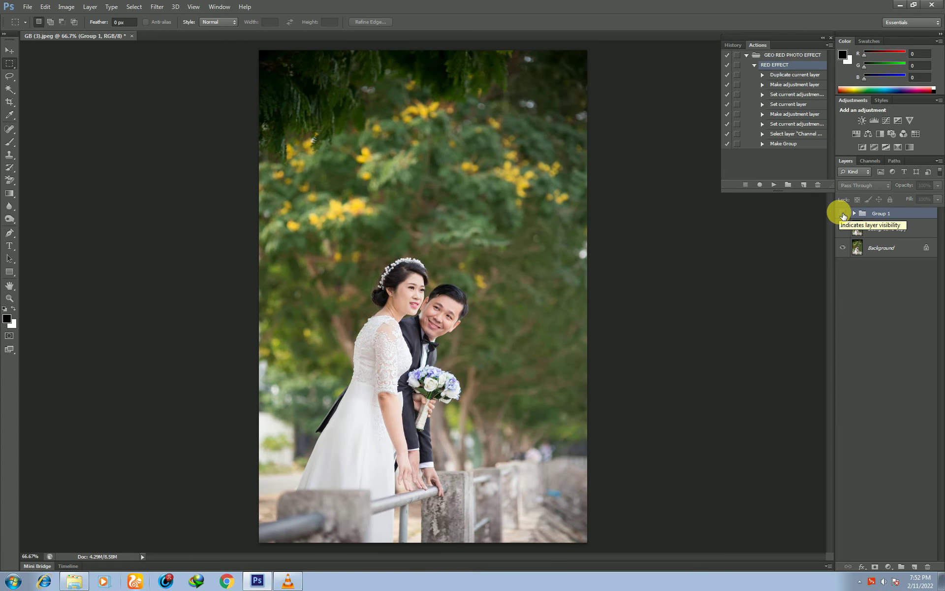
left_click(843, 214)
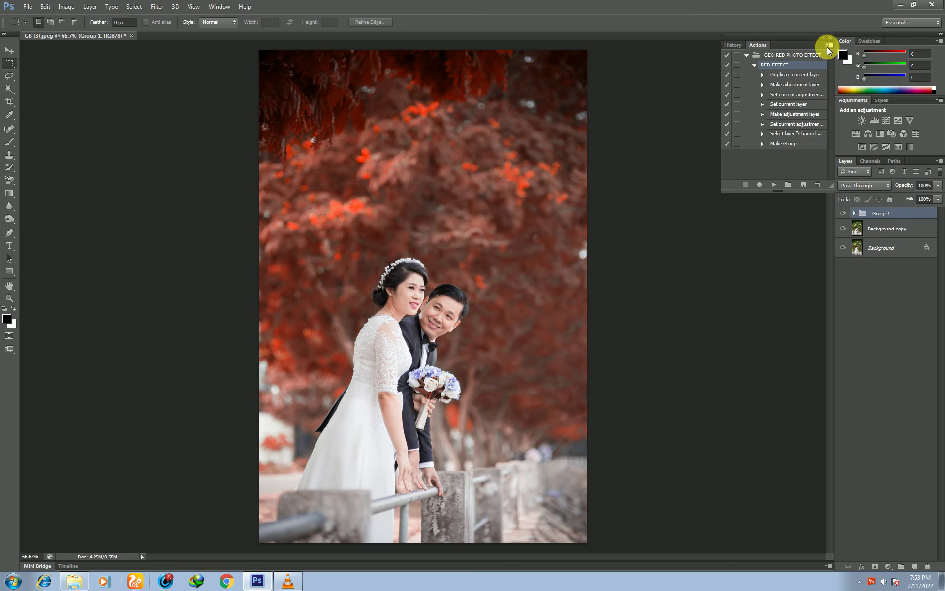
left_click(828, 47)
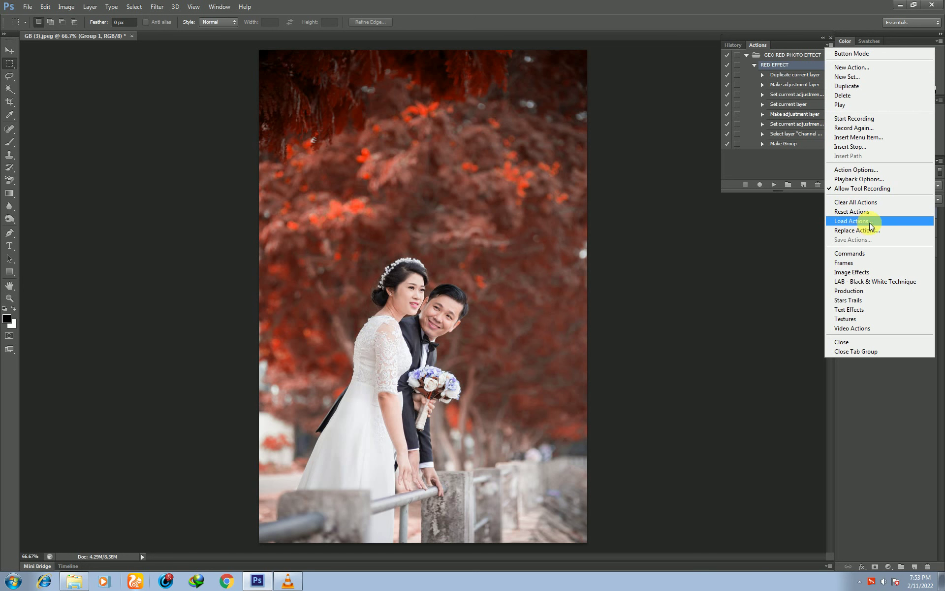
left_click(853, 222)
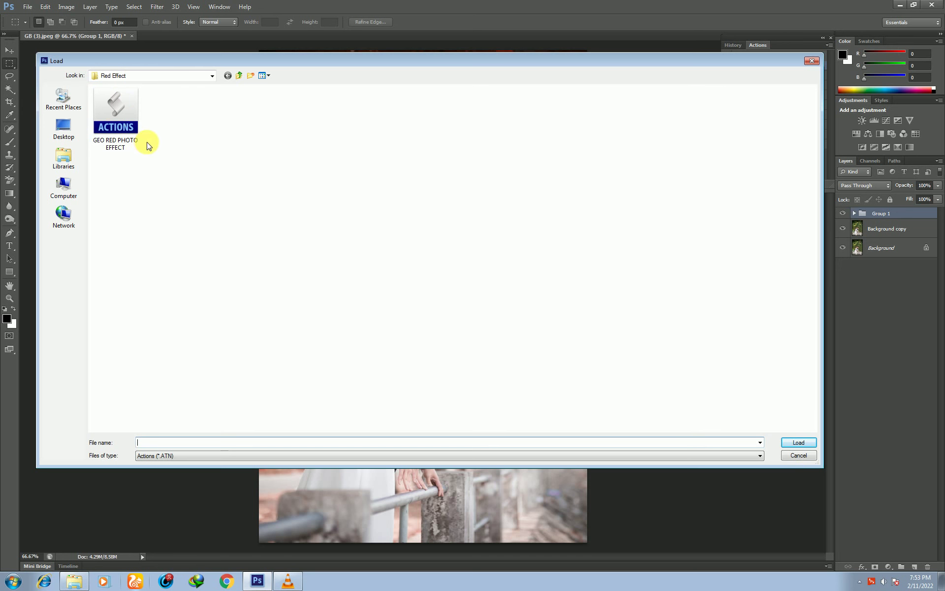
left_click(121, 111)
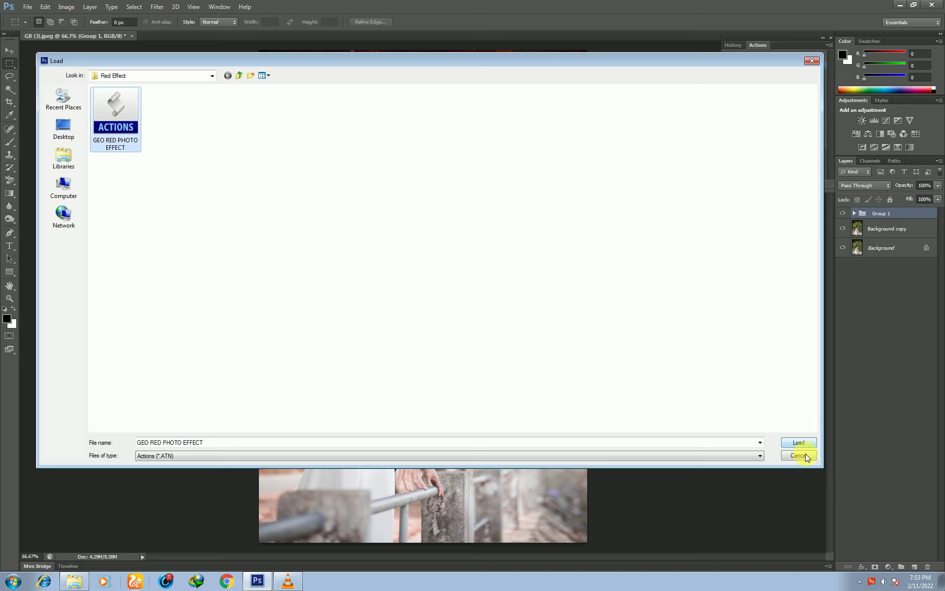
left_click(798, 444)
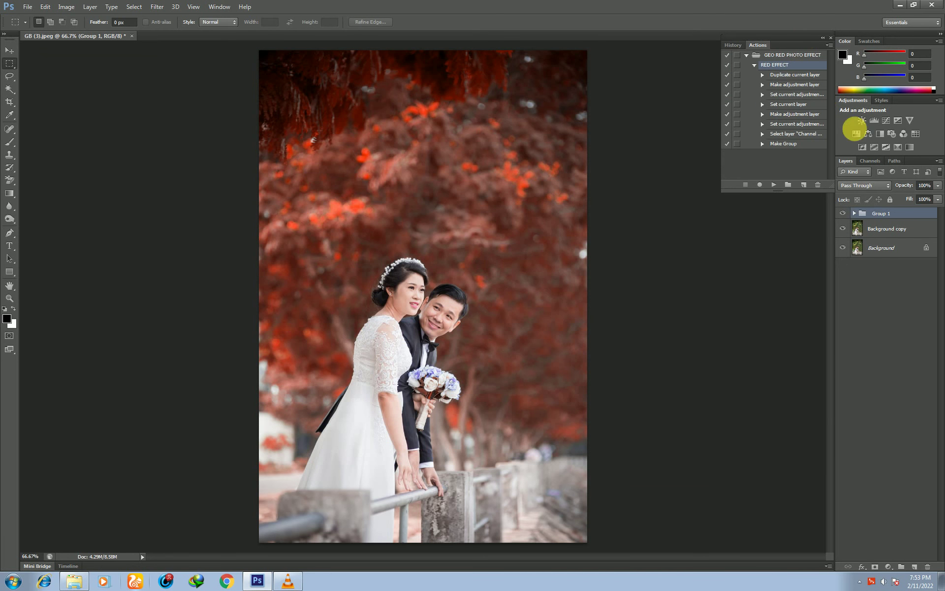
left_click(843, 213)
left_click(844, 214)
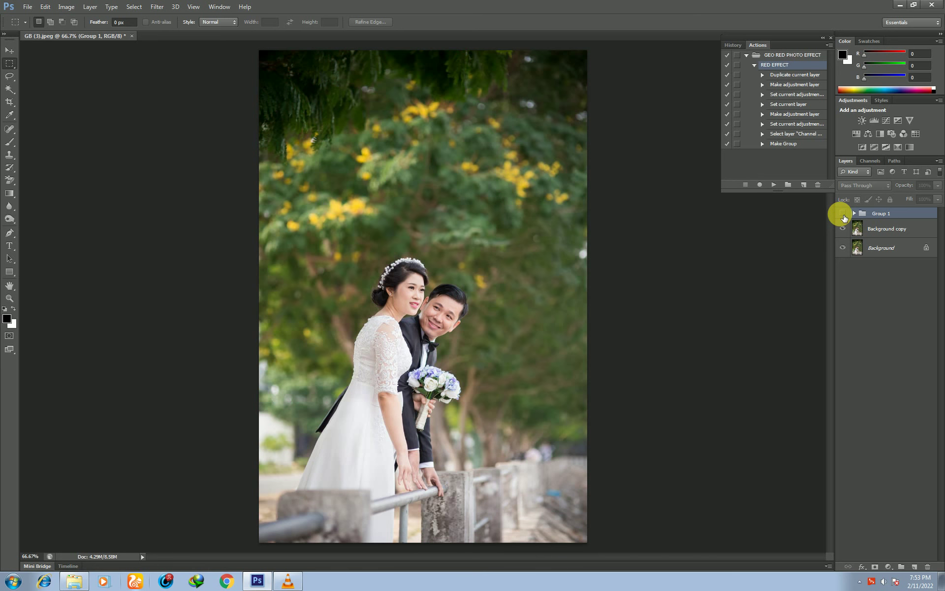
left_click(843, 214)
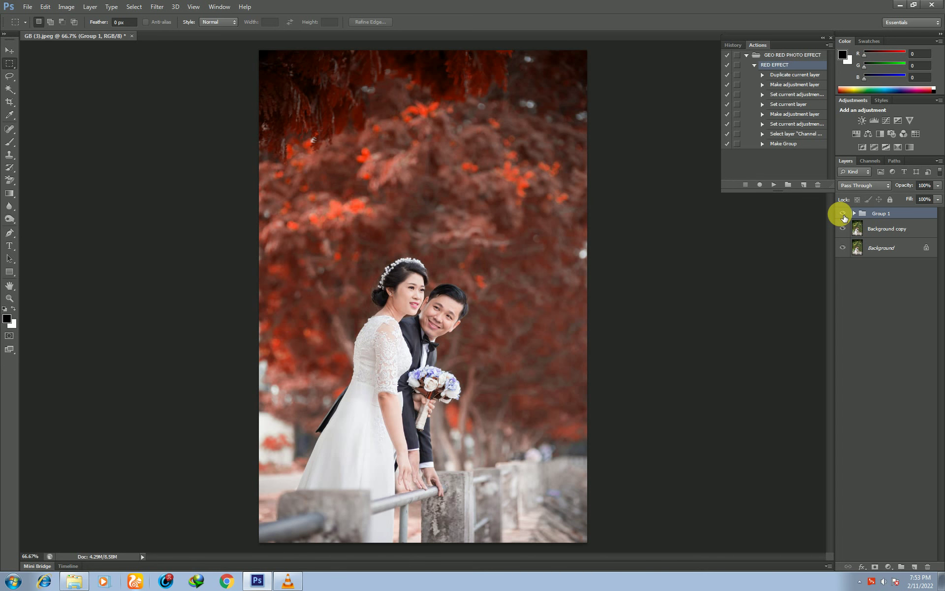